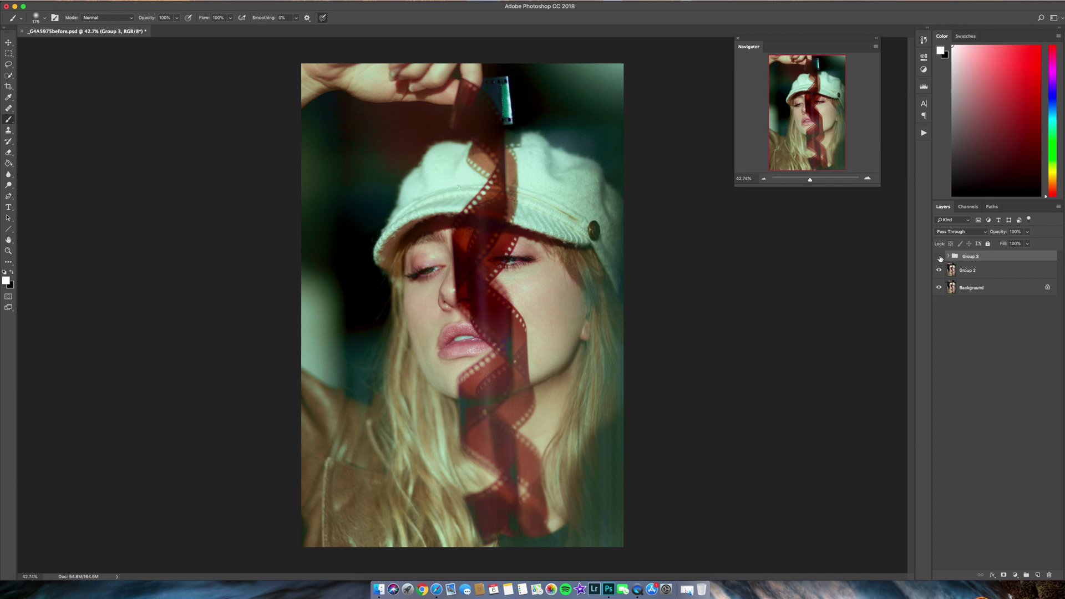
Step: Toggle Group 3's visibility off, on and off again, leaving the portrait without its green grading
{"action": "left_click", "coordinate": [939, 256]}
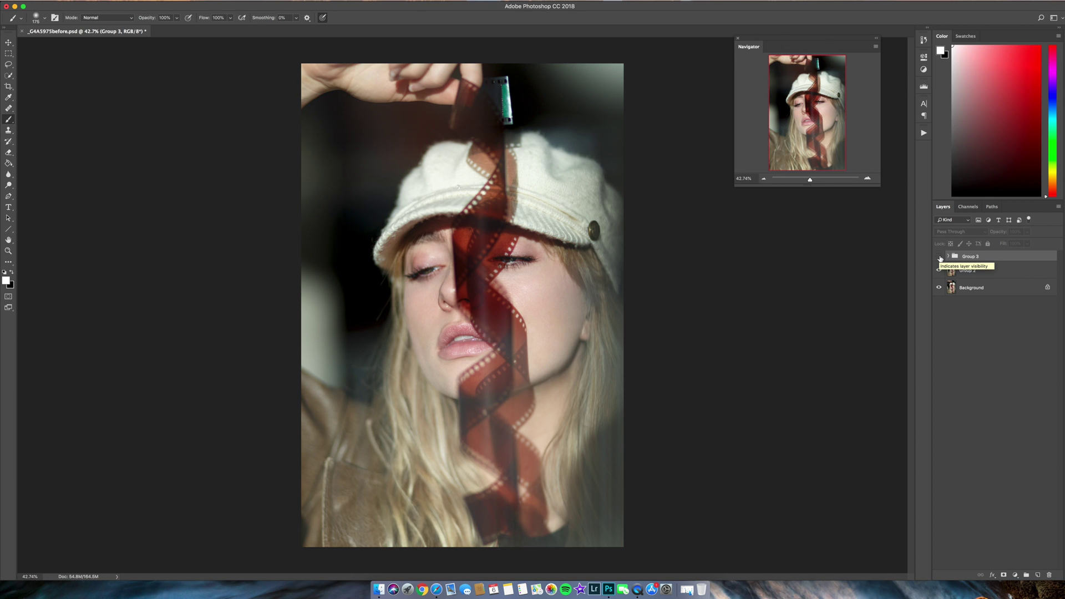
{"action": "left_click", "coordinate": [939, 257]}
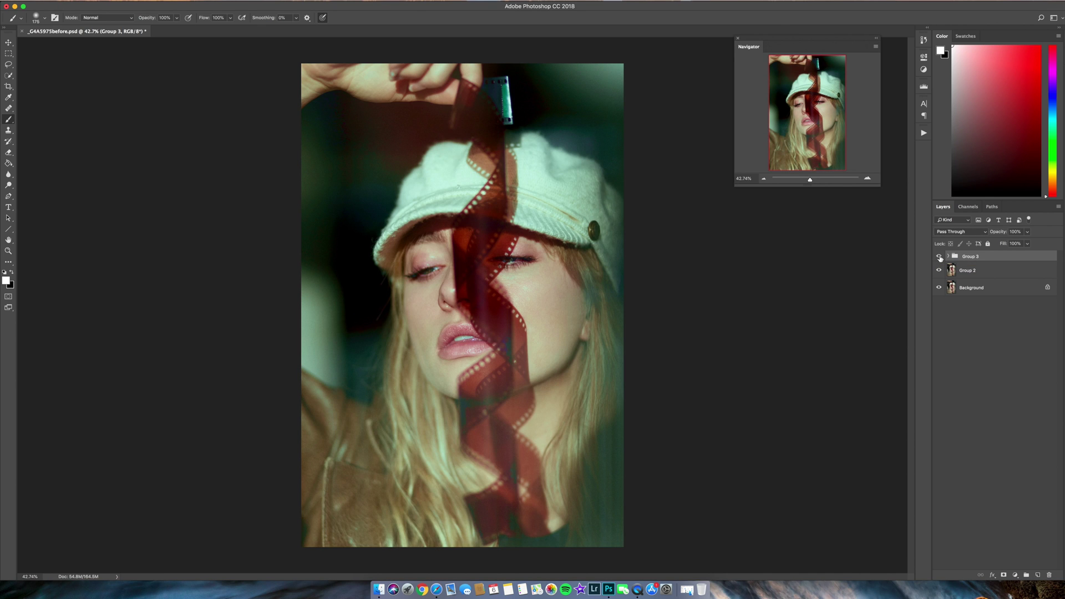
{"action": "left_click", "coordinate": [939, 257]}
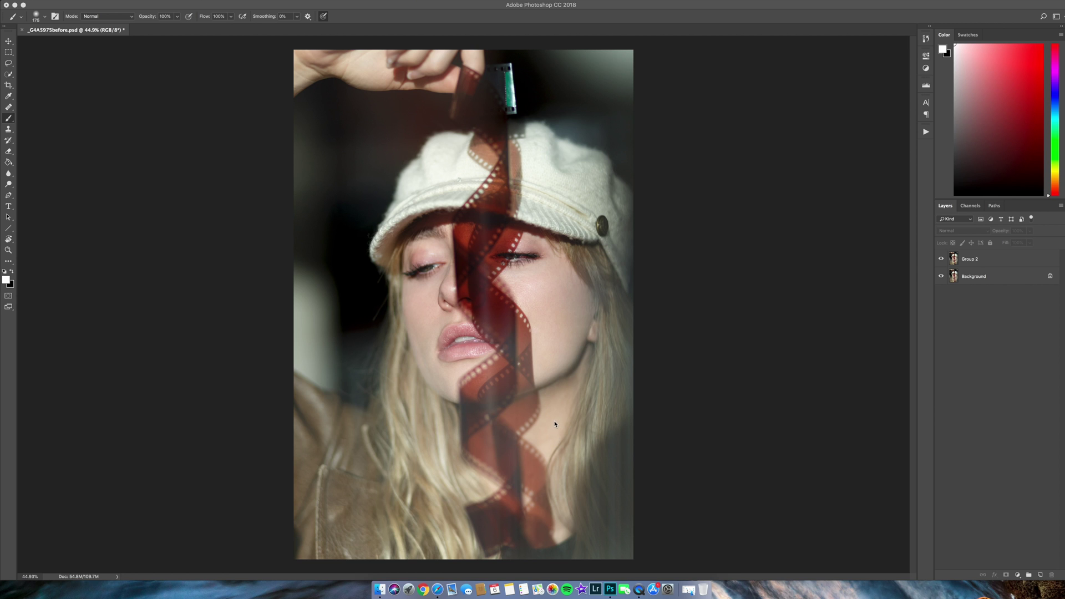
Step: Switch to Safari to view the Google Images results for 'cinematic color palette'
{"action": "left_click", "coordinate": [437, 589]}
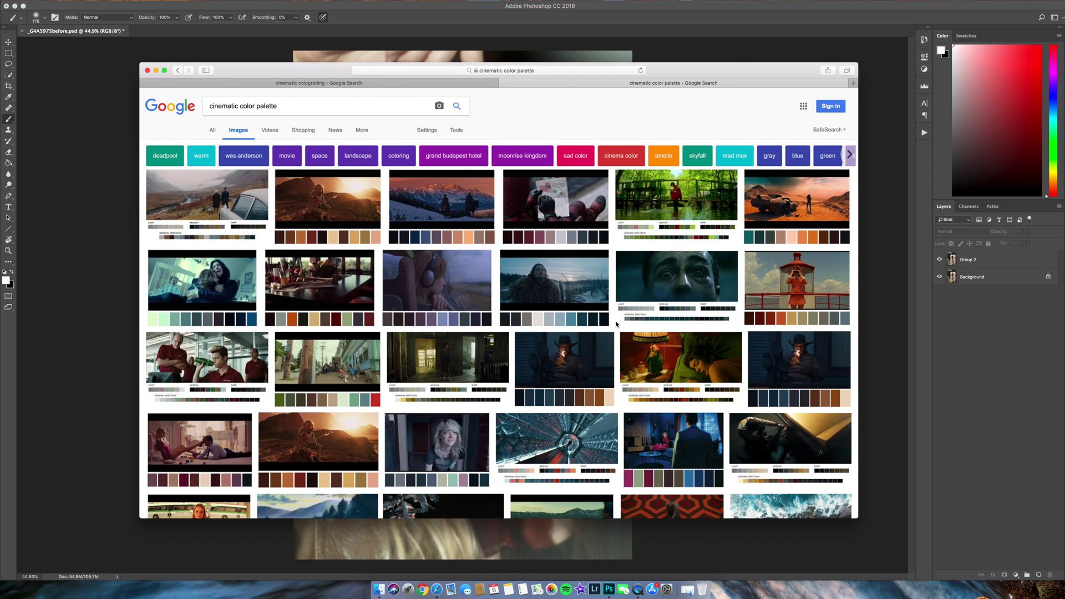
Step: Browse the palette results, enlarge the Mad Max teal-and-orange palette, then return to Photoshop
{"action": "scroll", "coordinate": [616, 324], "scroll_direction": "down", "scroll_amount": 3}
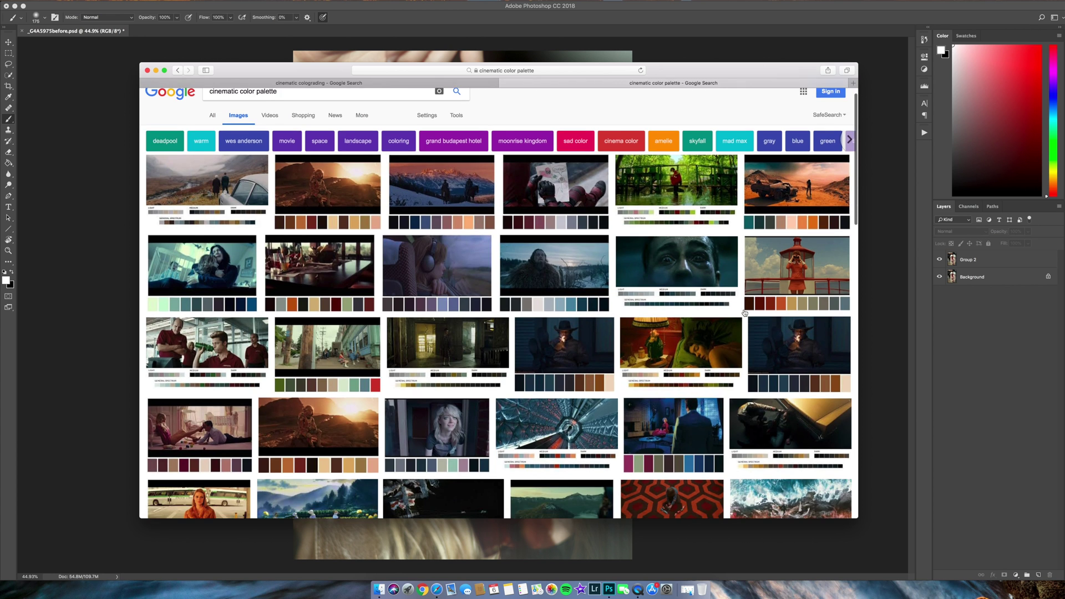
{"action": "left_click", "coordinate": [608, 332]}
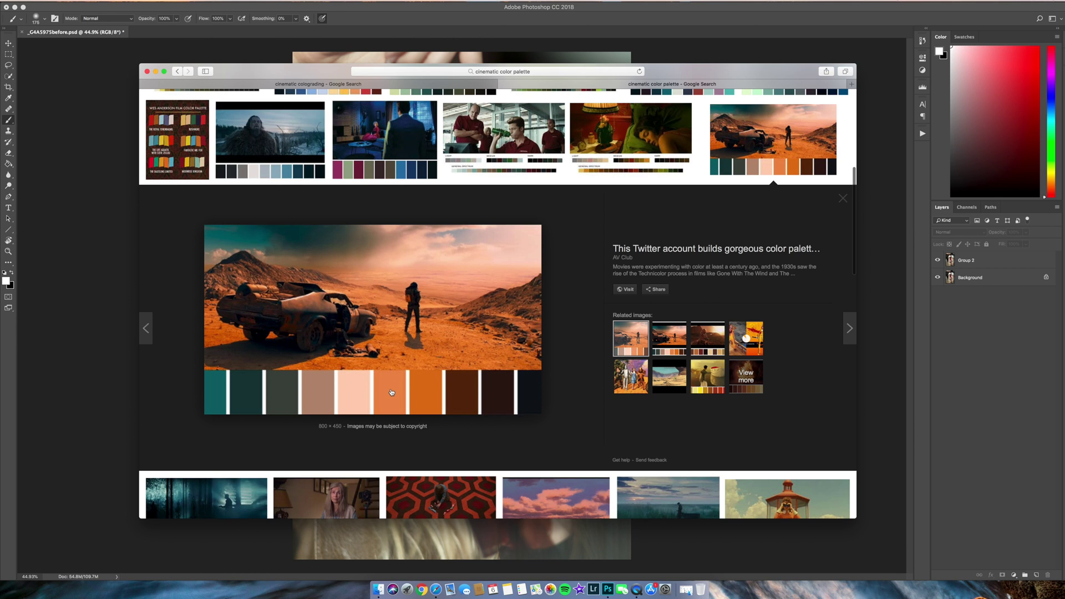
{"action": "scroll", "coordinate": [400, 395], "scroll_direction": "down", "scroll_amount": 1}
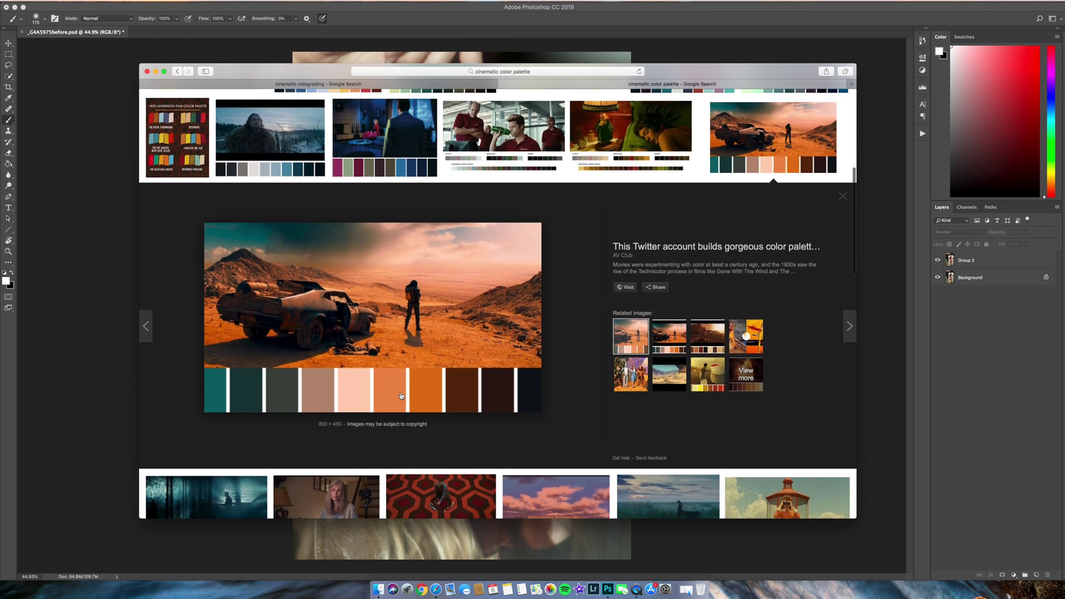
{"action": "scroll", "coordinate": [401, 395], "scroll_direction": "up", "scroll_amount": 2}
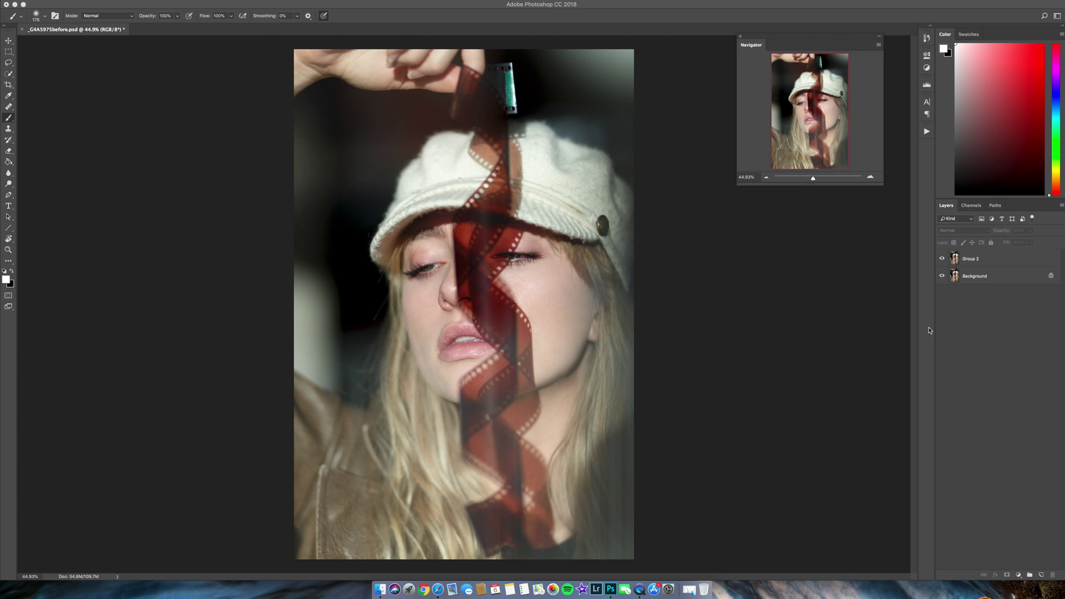
{"action": "left_click", "coordinate": [929, 332]}
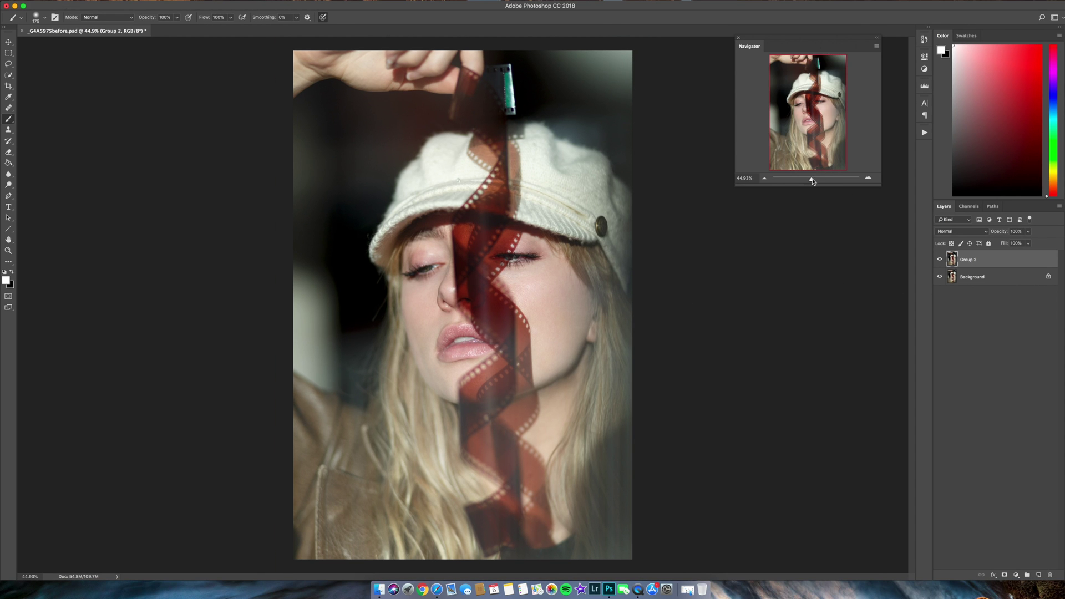
{"action": "left_click_drag", "start_coordinate": [812, 180], "coordinate": [816, 179]}
{"action": "left_click_drag", "start_coordinate": [818, 124], "coordinate": [823, 125]}
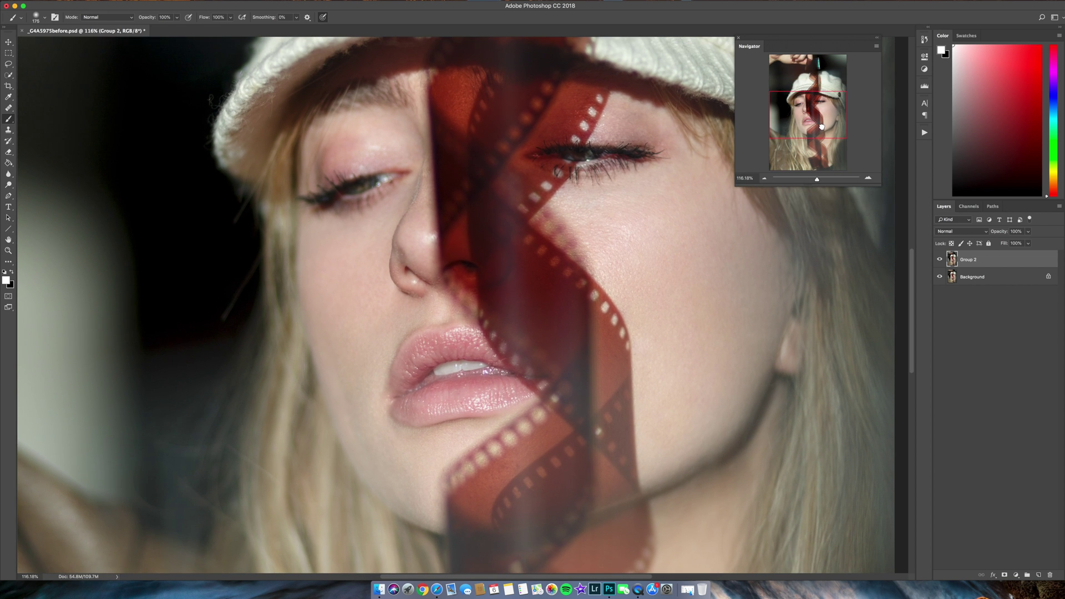
{"action": "left_click", "coordinate": [940, 261]}
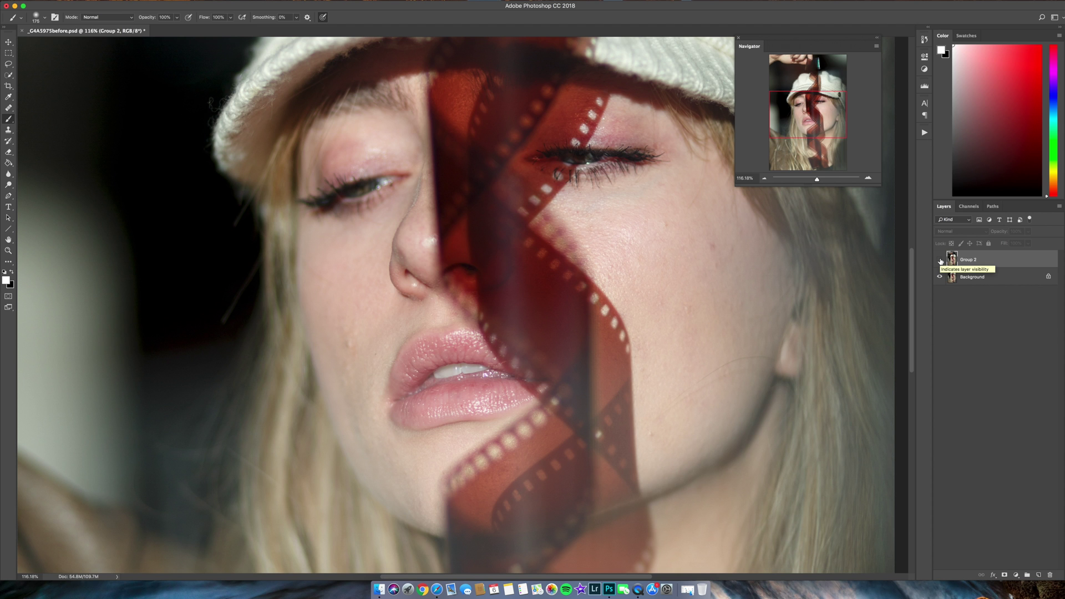
{"action": "left_click", "coordinate": [940, 261]}
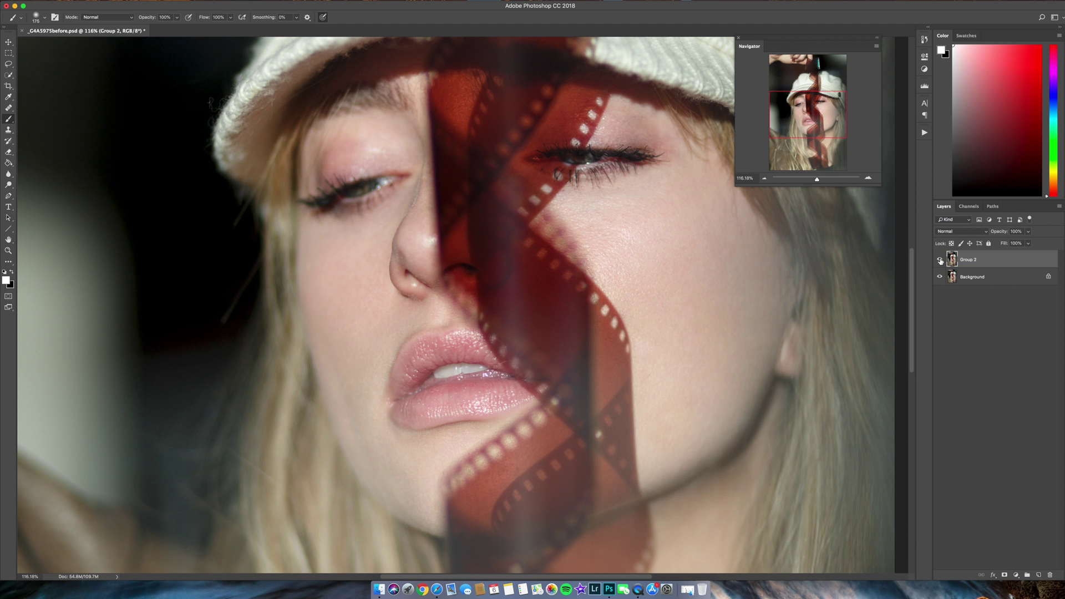
{"action": "left_click", "coordinate": [940, 261]}
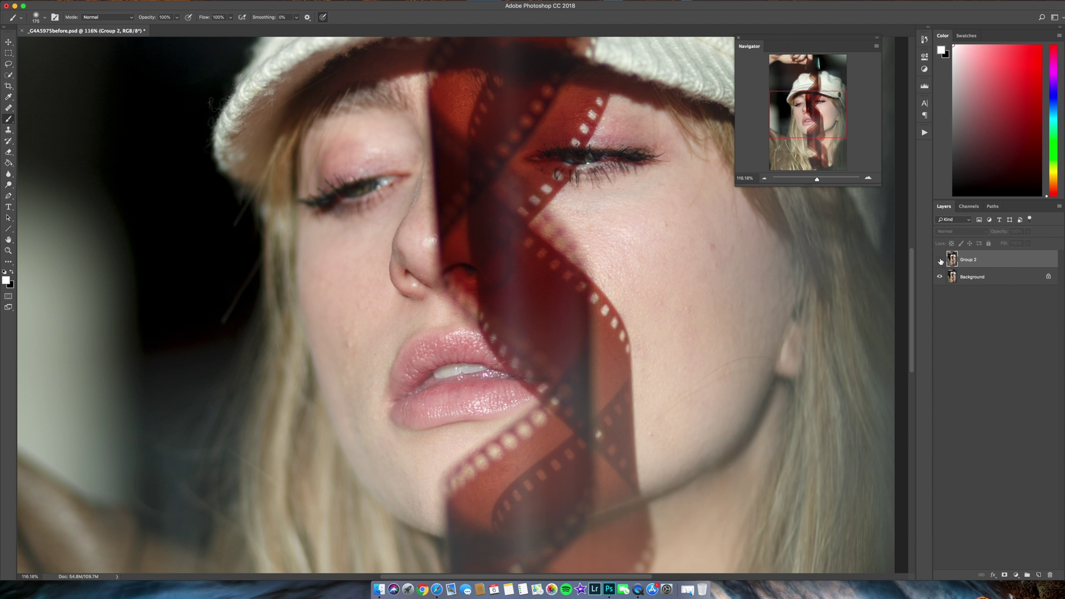
{"action": "left_click", "coordinate": [940, 261]}
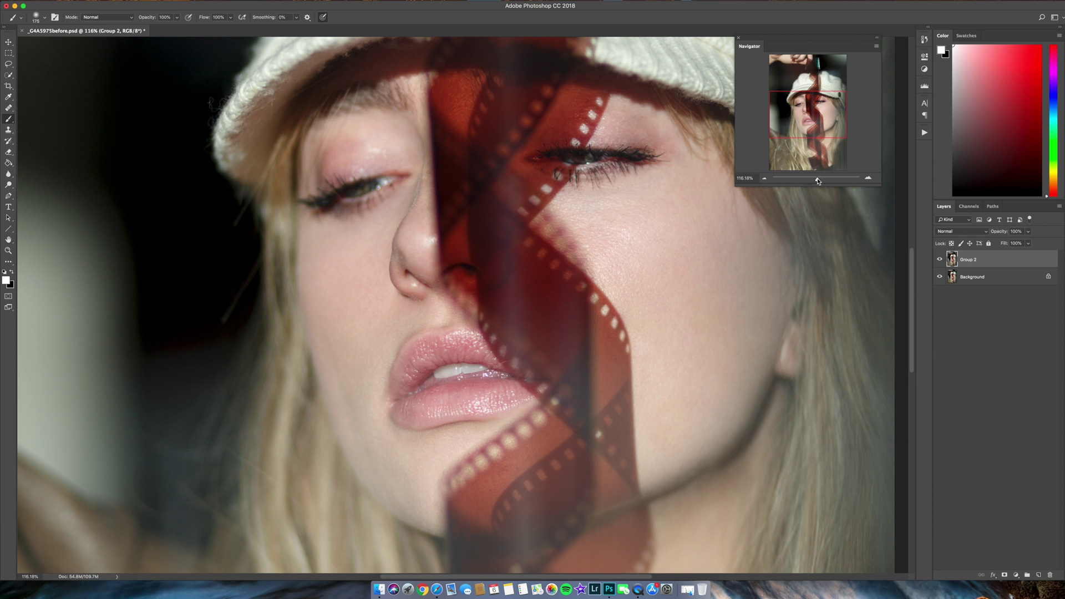
{"action": "left_click_drag", "start_coordinate": [817, 180], "coordinate": [814, 179]}
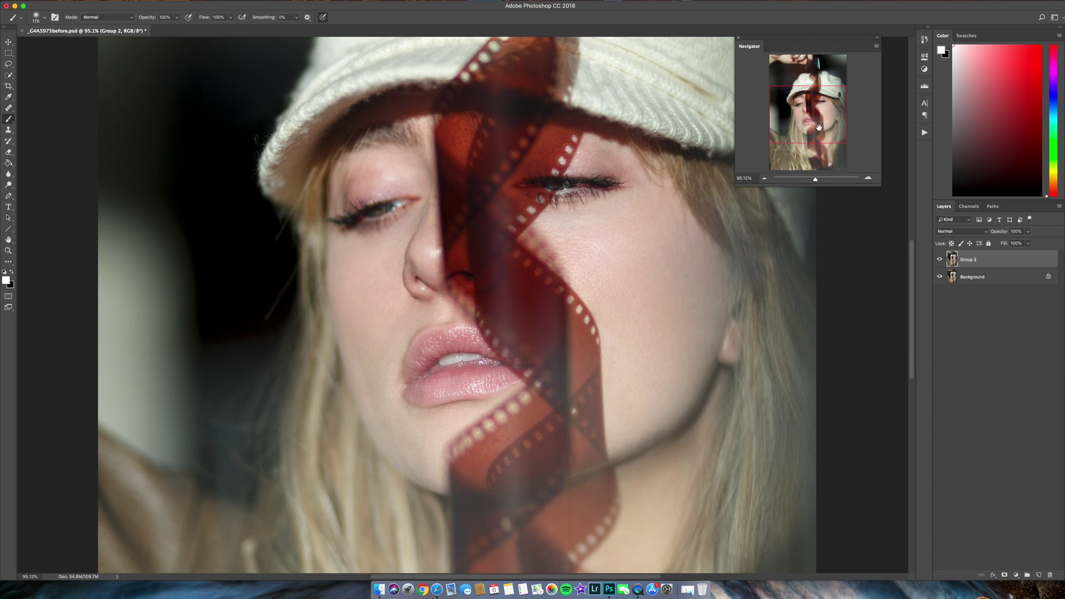
{"action": "left_click_drag", "start_coordinate": [818, 128], "coordinate": [822, 125]}
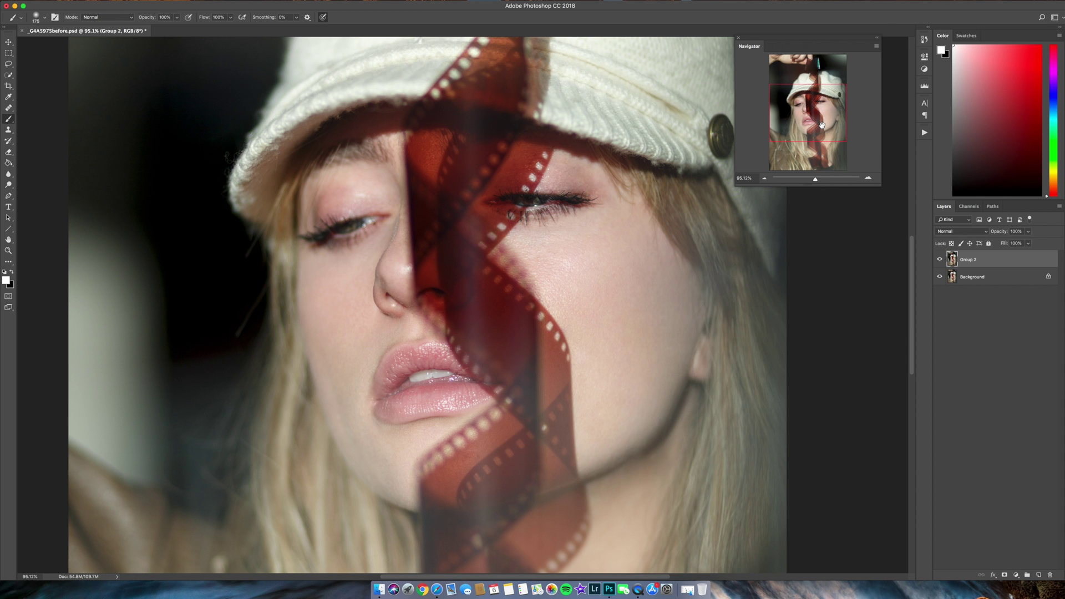
{"action": "key", "text": "super+0"}
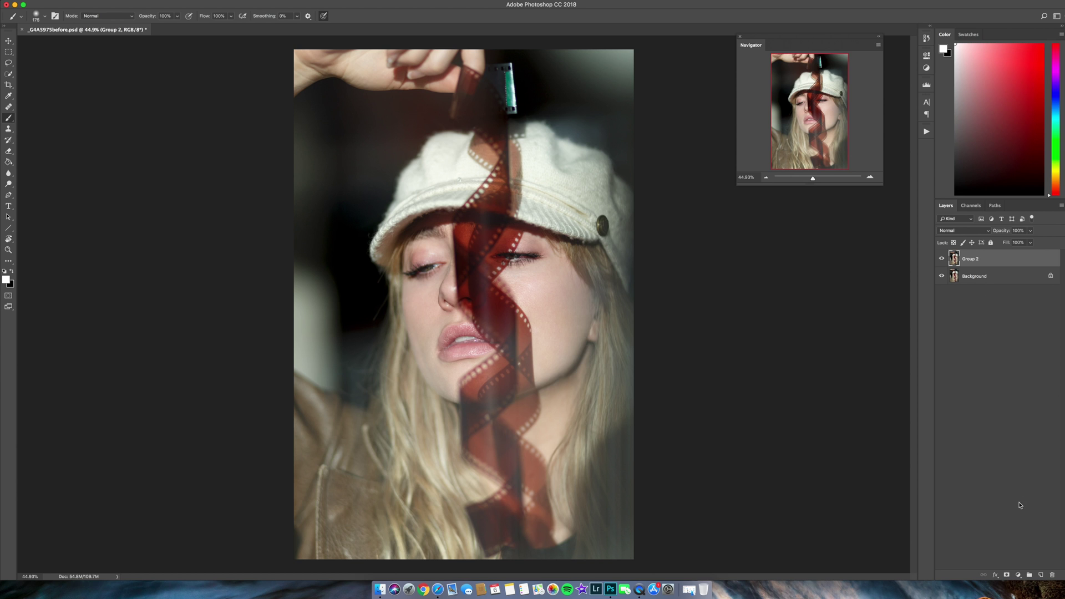
Step: Add a Solid Color fill layer in a muted teal colour
{"action": "left_click", "coordinate": [1018, 574]}
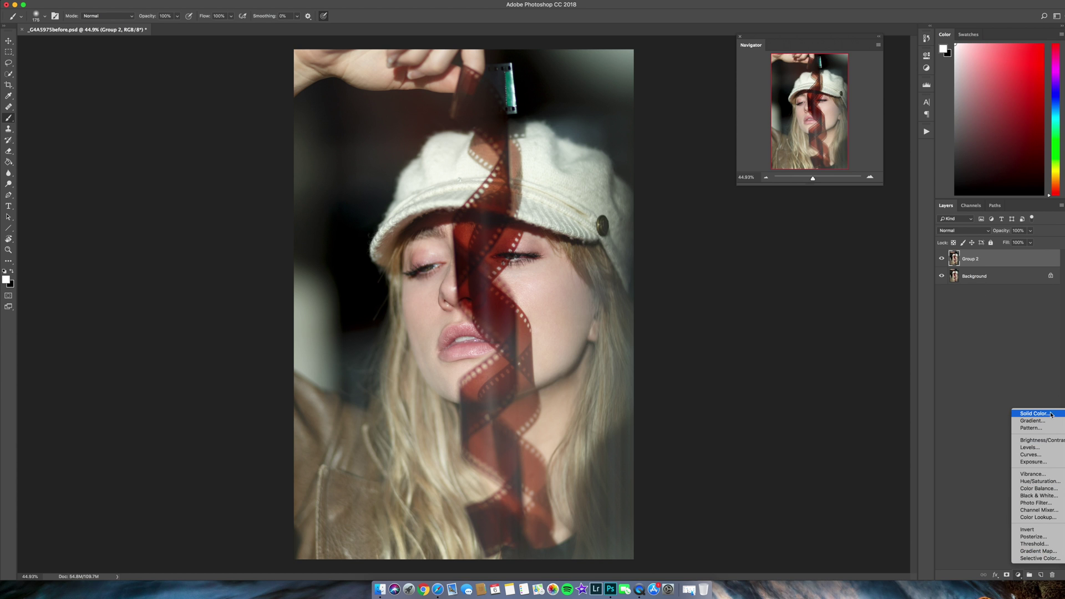
{"action": "left_click", "coordinate": [1050, 417]}
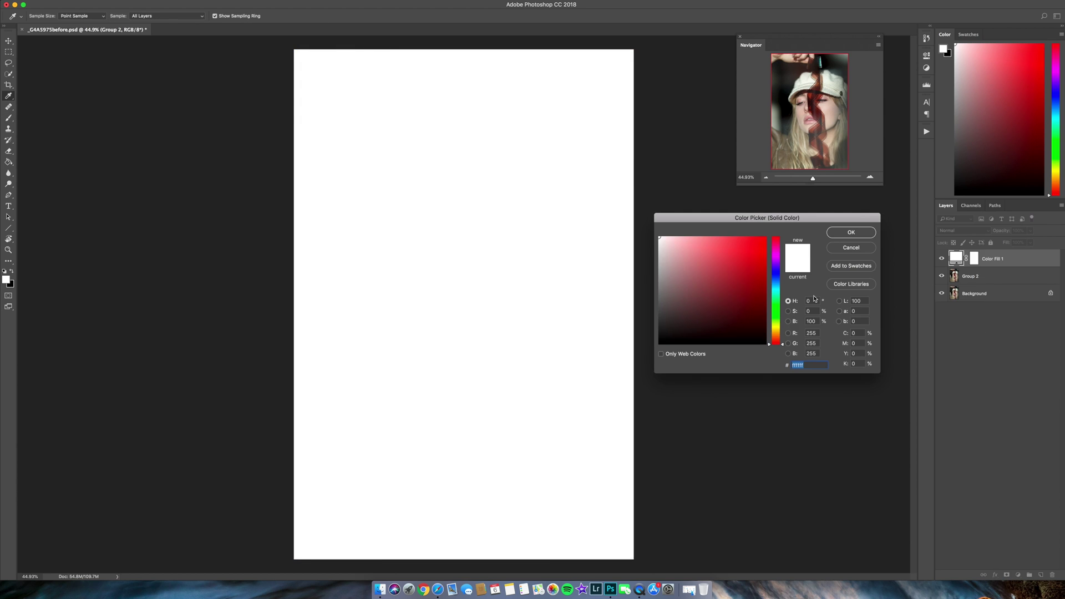
{"action": "left_click_drag", "start_coordinate": [780, 287], "coordinate": [780, 291]}
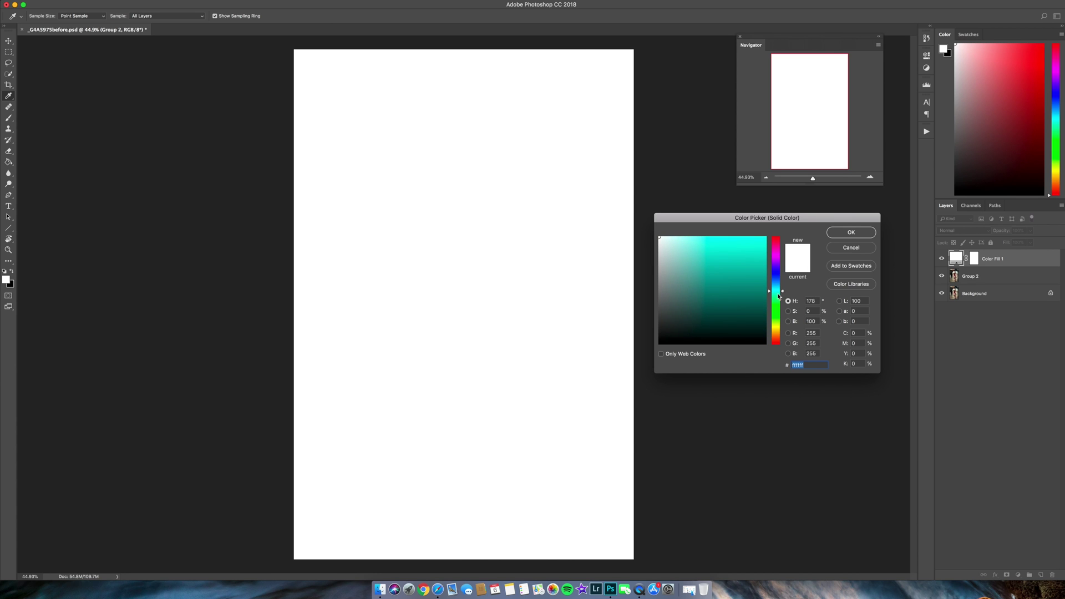
{"action": "left_click_drag", "start_coordinate": [702, 267], "coordinate": [693, 259]}
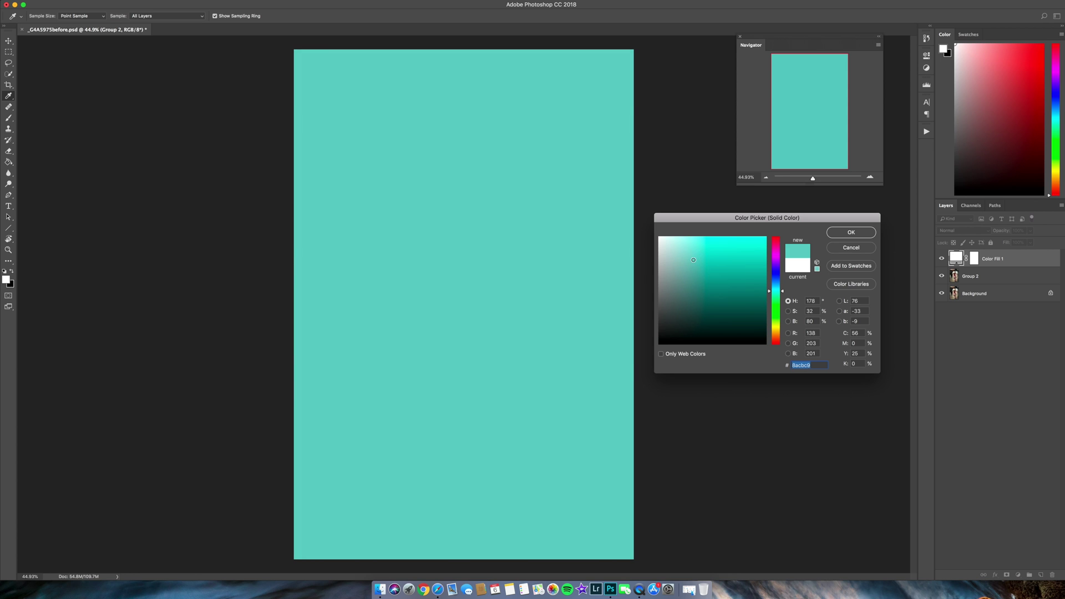
{"action": "left_click_drag", "start_coordinate": [693, 260], "coordinate": [692, 258]}
{"action": "left_click", "coordinate": [849, 233]}
Step: Blend the teal Color Fill 1 layer in Multiply at 30% opacity
{"action": "left_click", "coordinate": [962, 230]}
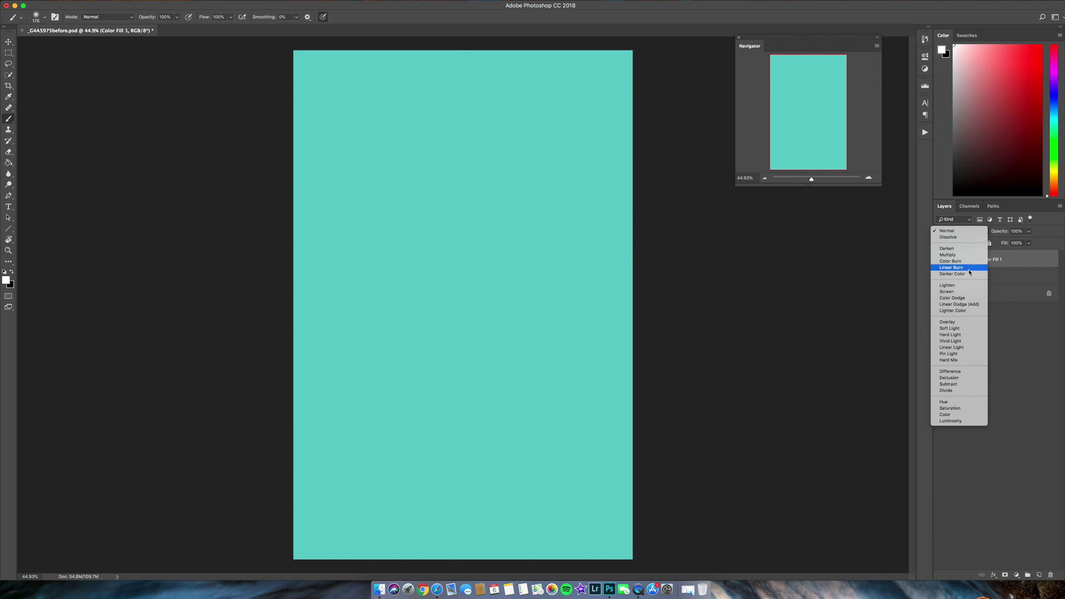
{"action": "left_click", "coordinate": [962, 255]}
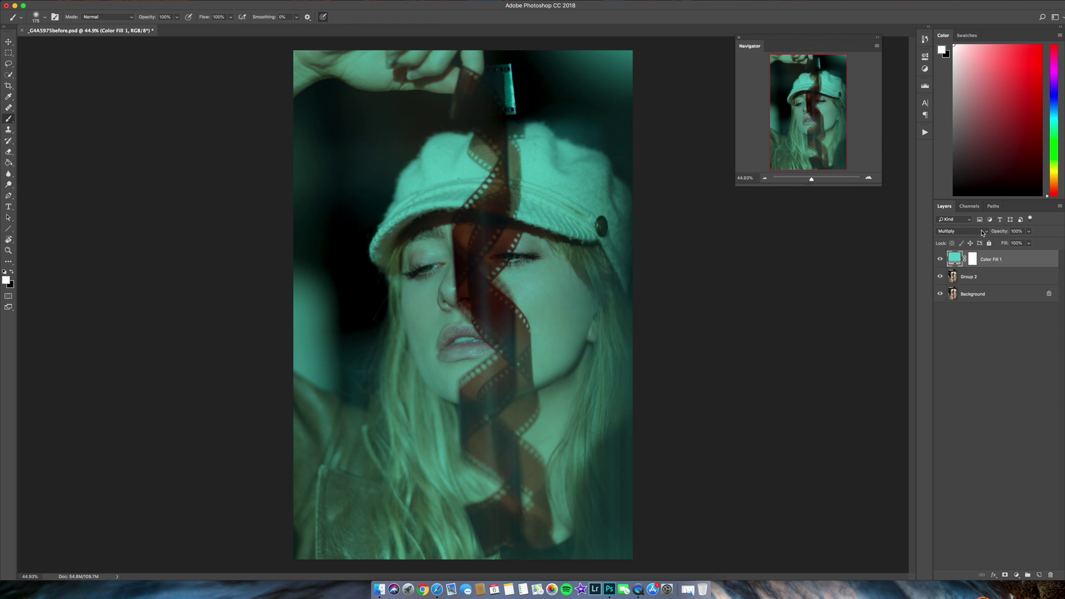
{"action": "left_click_drag", "start_coordinate": [999, 233], "coordinate": [981, 234]}
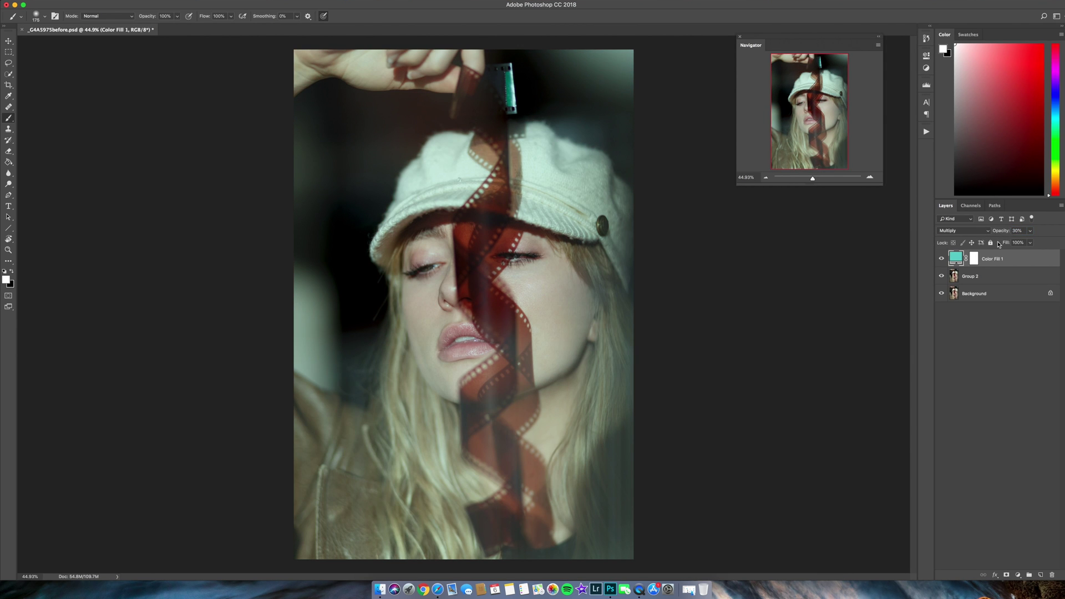
Step: Add a second Solid Color fill layer in a soft, muted cyan
{"action": "left_click", "coordinate": [1018, 575]}
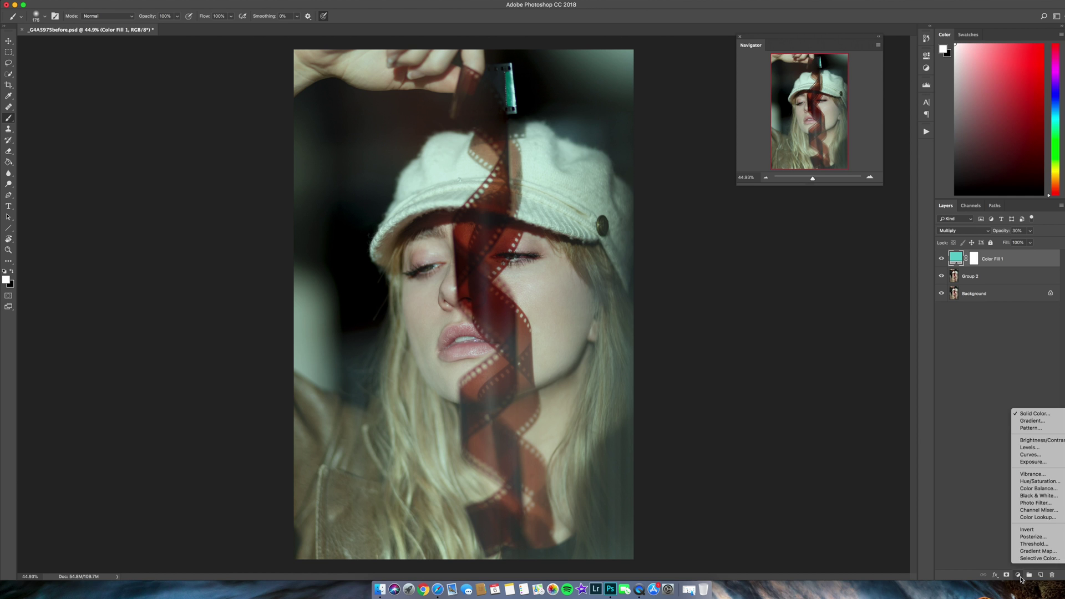
{"action": "left_click", "coordinate": [1043, 414]}
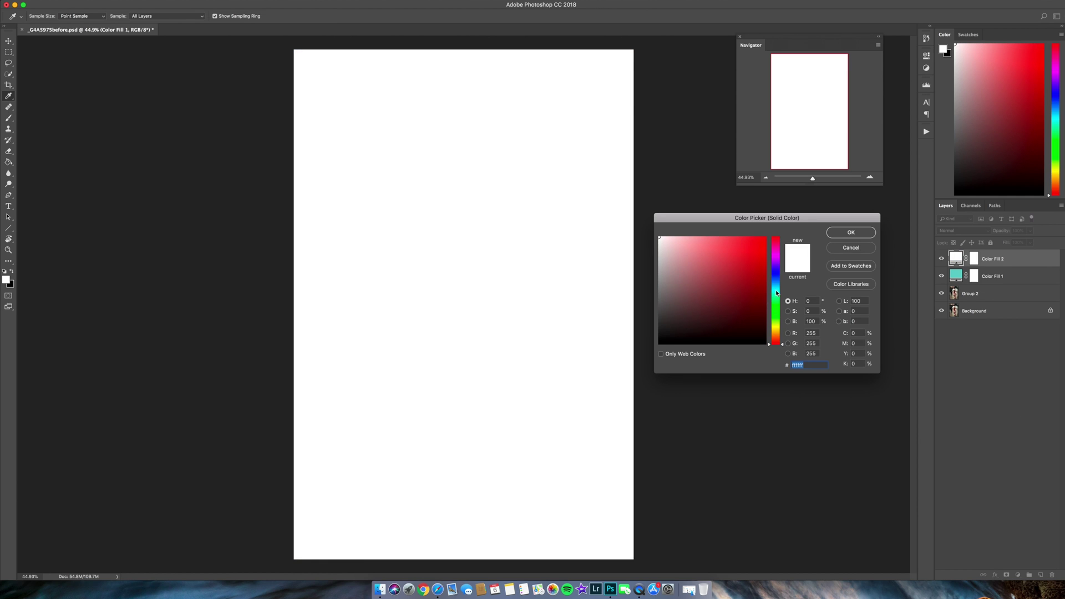
{"action": "left_click", "coordinate": [776, 291]}
{"action": "left_click", "coordinate": [691, 255]}
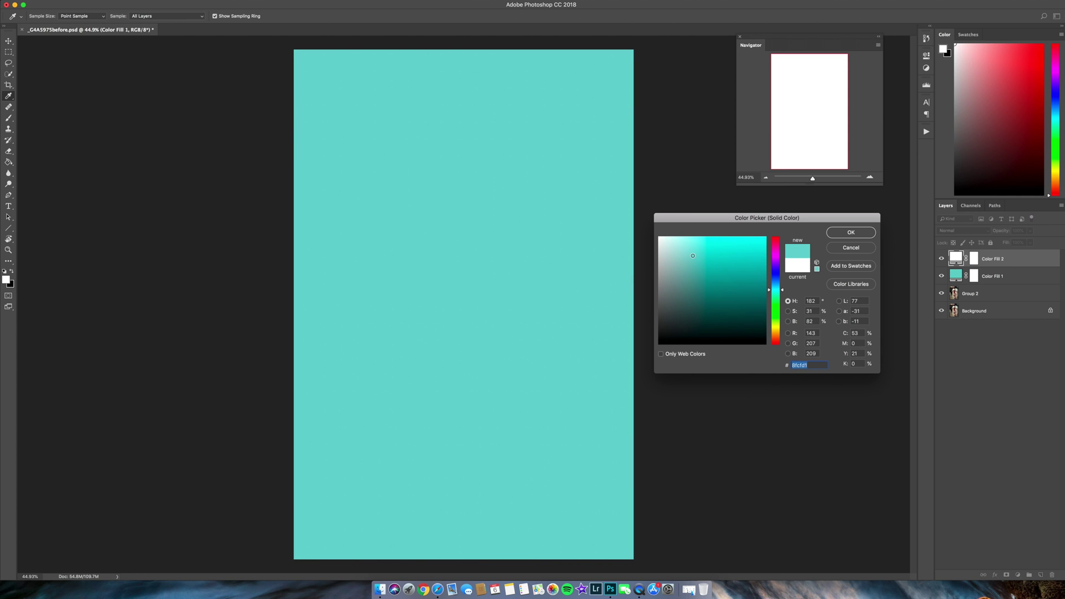
{"action": "left_click", "coordinate": [859, 235]}
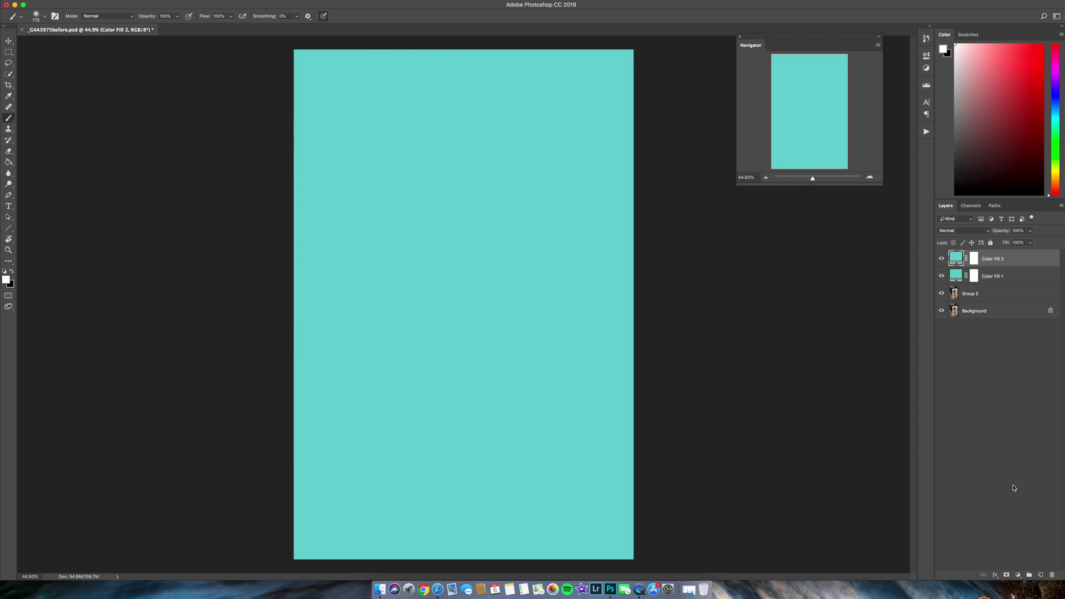
Step: Set Color Fill 2 to Saturation blend mode at 24% opacity
{"action": "left_click", "coordinate": [968, 231]}
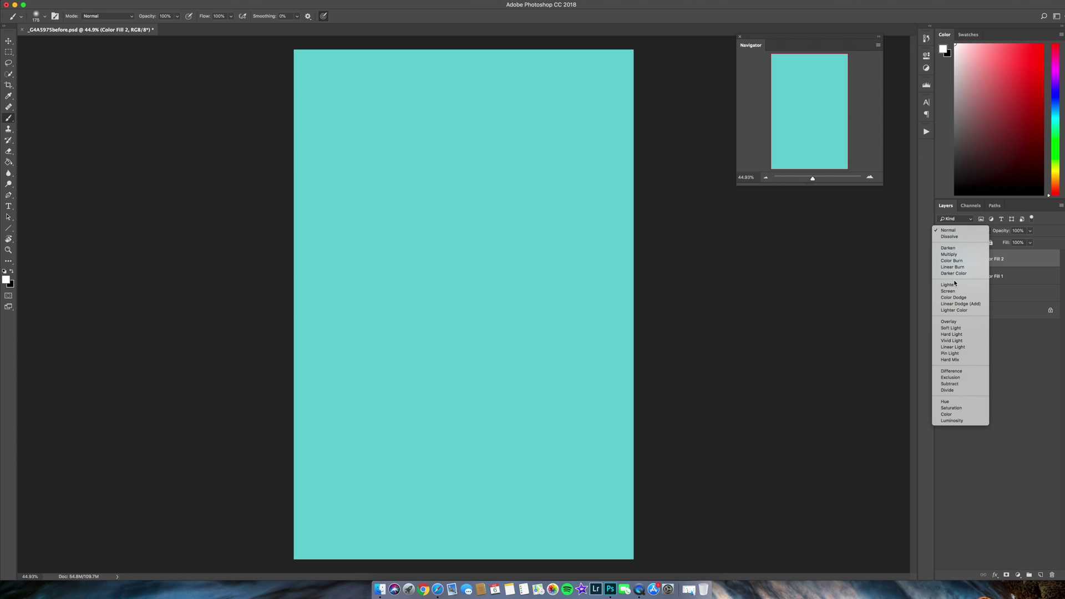
{"action": "left_click", "coordinate": [953, 407]}
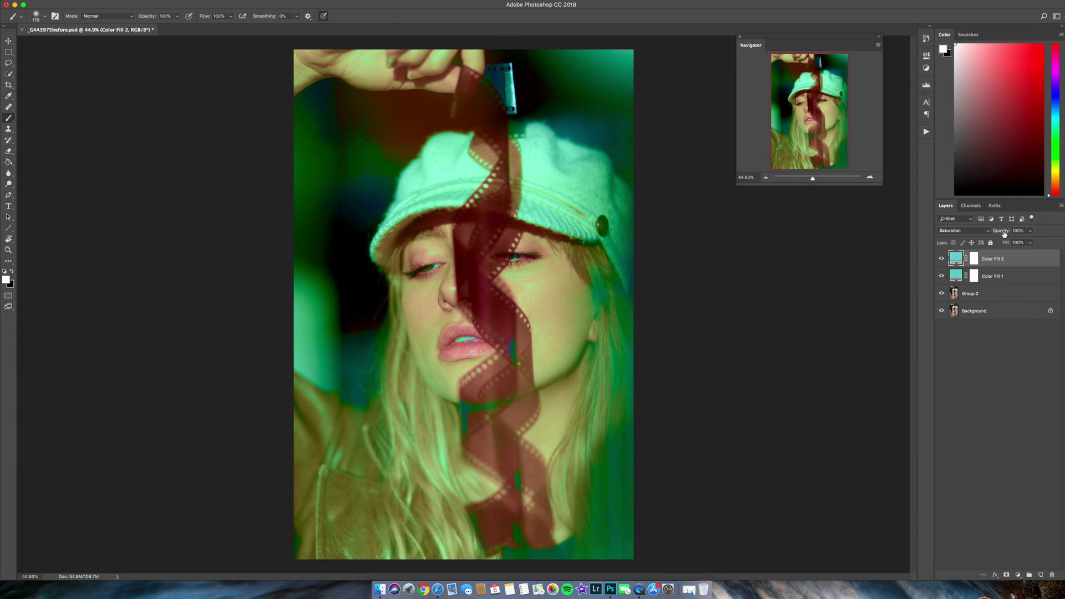
{"action": "left_click_drag", "start_coordinate": [1004, 234], "coordinate": [978, 236]}
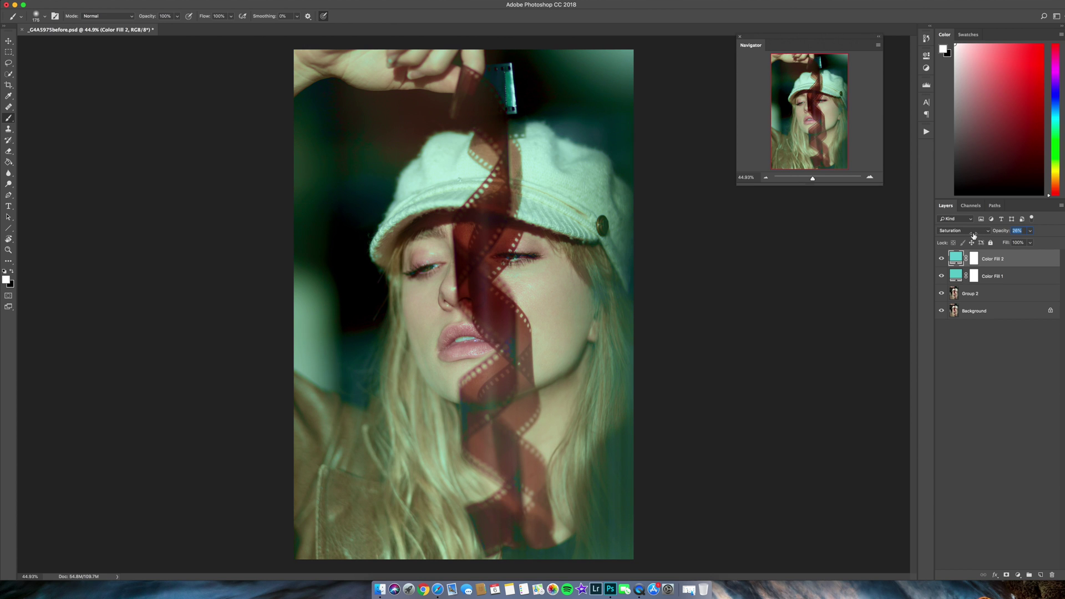
{"action": "left_click_drag", "start_coordinate": [973, 235], "coordinate": [973, 236]}
Step: Add a Selective Color adjustment layer with Reds Black at +3
{"action": "left_click", "coordinate": [1018, 575]}
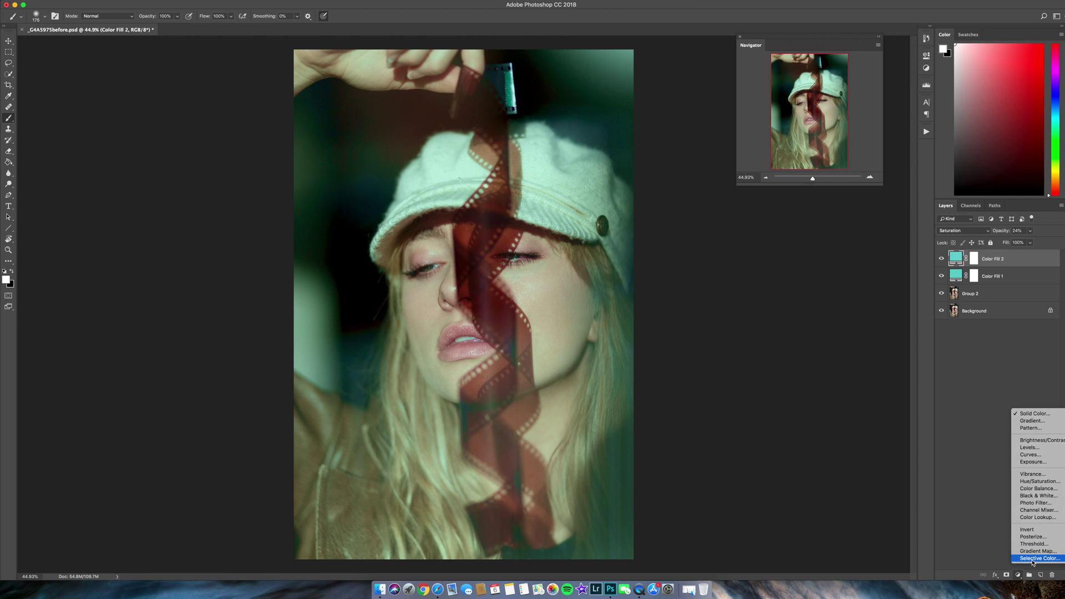
{"action": "key", "text": "Escape"}
{"action": "left_click", "coordinate": [857, 89]}
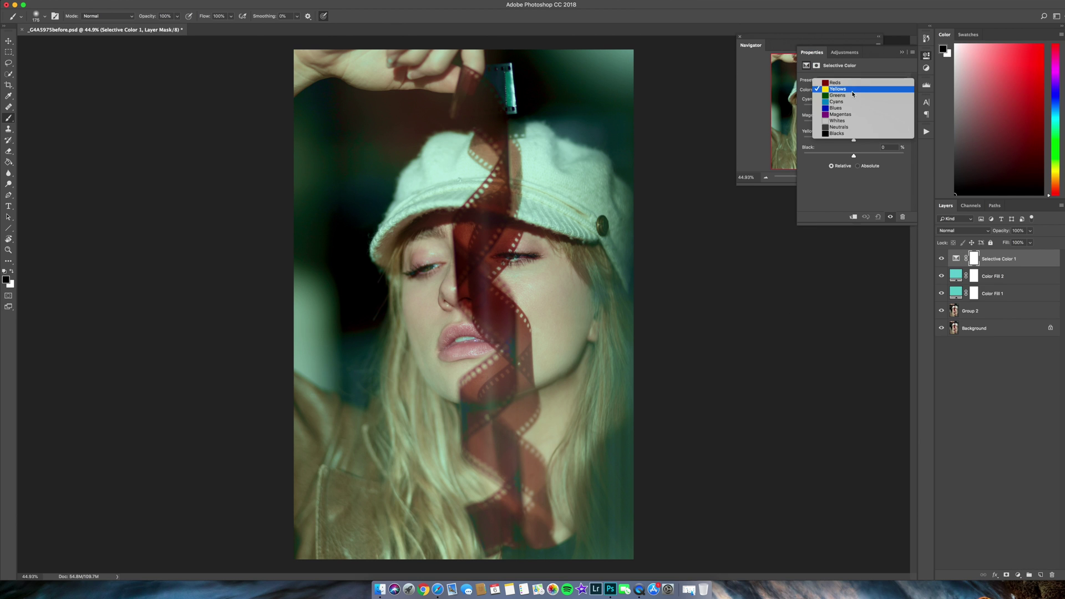
{"action": "left_click", "coordinate": [858, 84]}
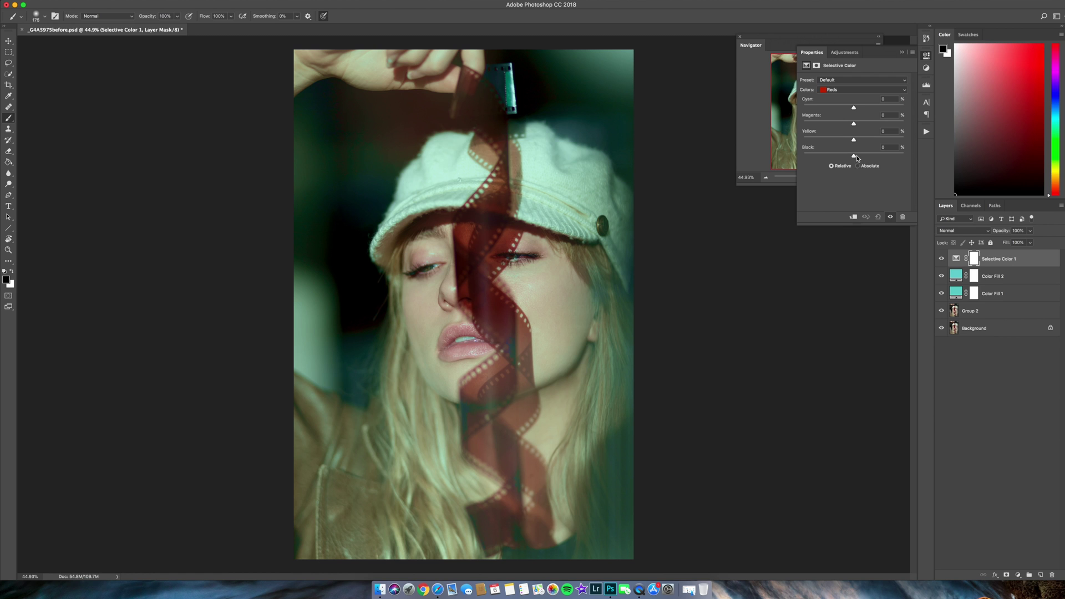
{"action": "left_click_drag", "start_coordinate": [853, 156], "coordinate": [859, 158]}
Step: Set Yellows Black to +8 and Neutrals Cyan to -4 in Selective Color
{"action": "left_click", "coordinate": [868, 89]}
{"action": "left_click", "coordinate": [867, 98]}
{"action": "left_click_drag", "start_coordinate": [855, 160], "coordinate": [857, 158]}
{"action": "left_click", "coordinate": [857, 90]}
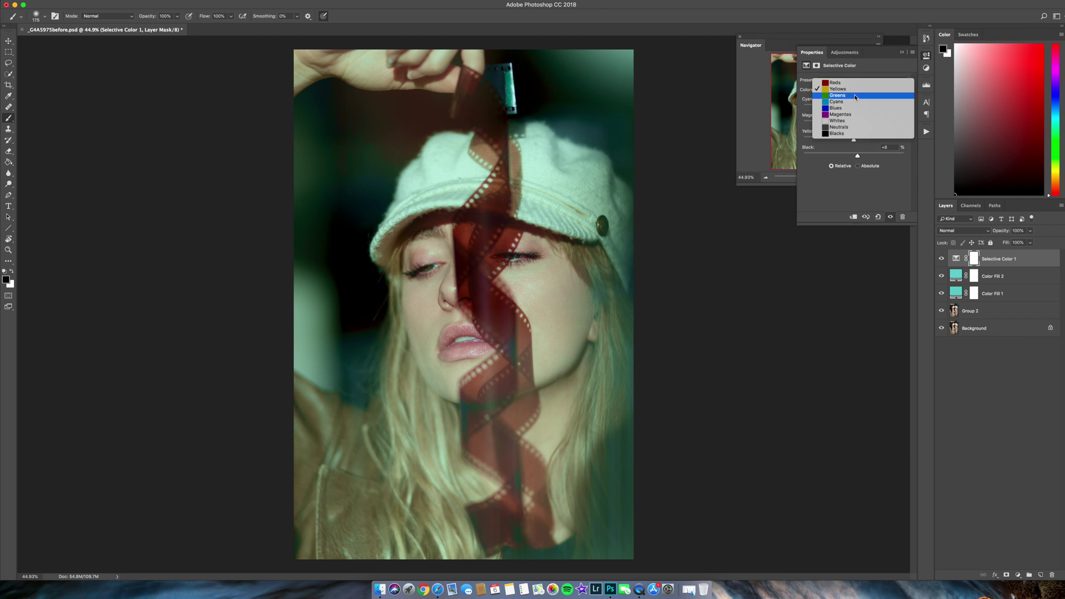
{"action": "left_click", "coordinate": [845, 131]}
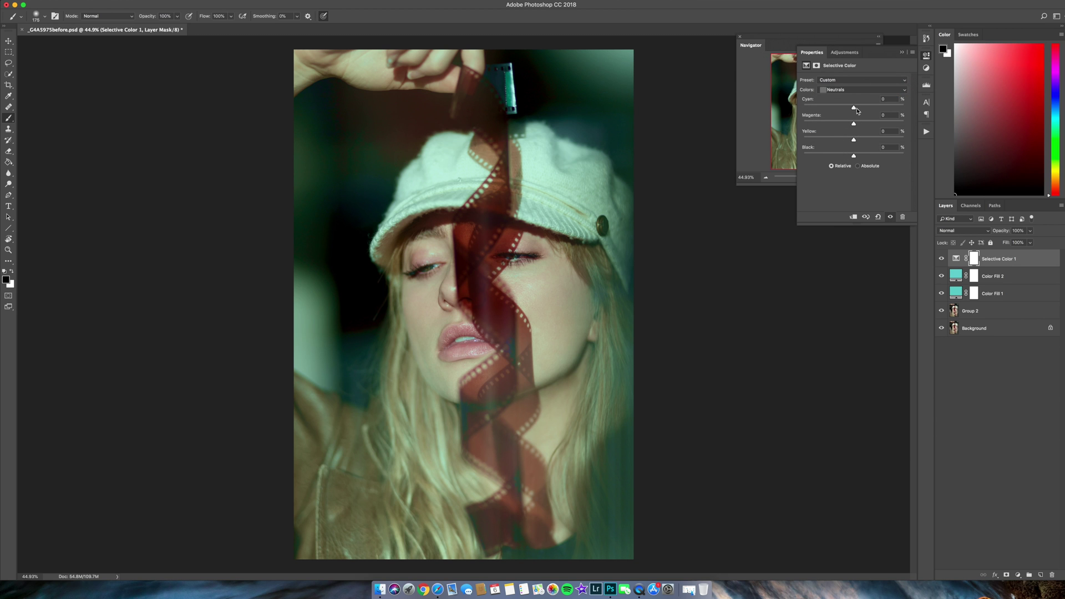
{"action": "left_click_drag", "start_coordinate": [855, 111], "coordinate": [853, 109]}
Step: Set Whites Black to -12, then add a Vibrance adjustment layer
{"action": "left_click", "coordinate": [862, 89]}
{"action": "left_click", "coordinate": [862, 81]}
{"action": "left_click_drag", "start_coordinate": [848, 159], "coordinate": [846, 158]}
{"action": "left_click", "coordinate": [901, 52]}
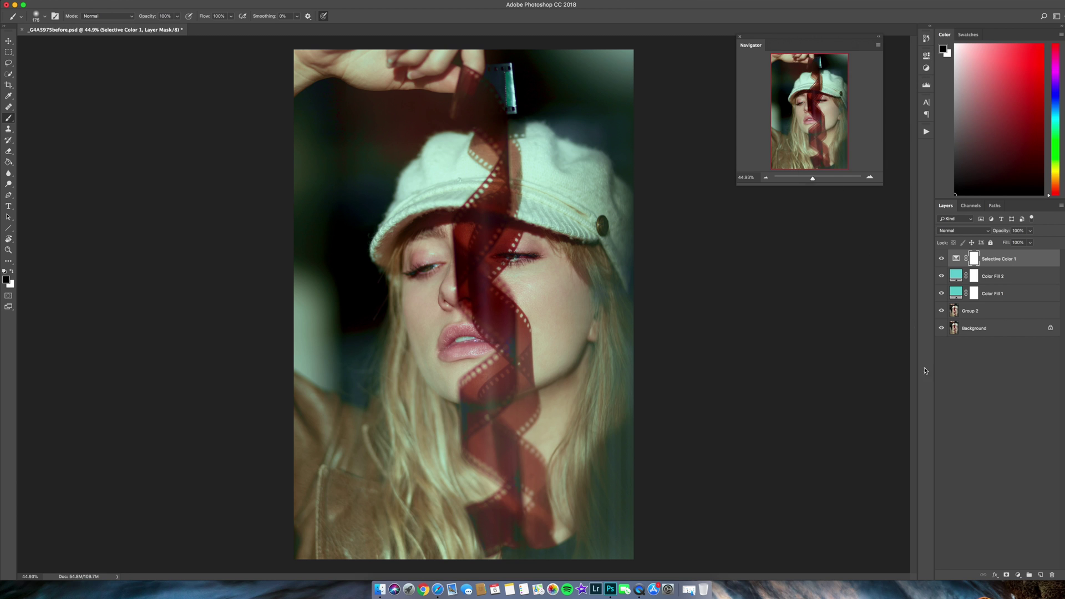
{"action": "left_click", "coordinate": [1019, 575]}
{"action": "left_click", "coordinate": [1032, 474]}
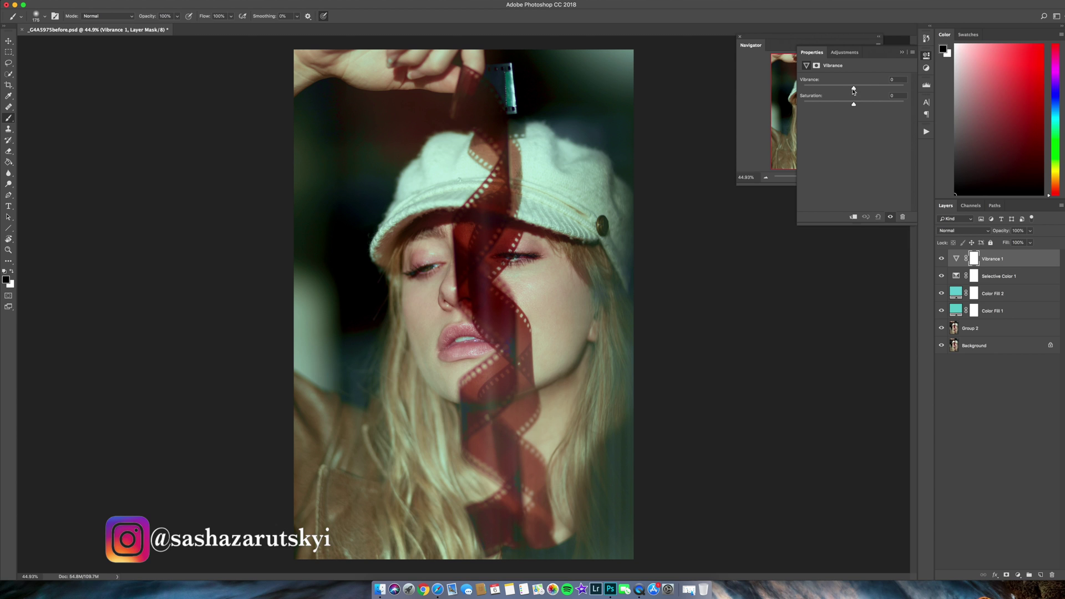
Step: Raise Vibrance to +10 and set the Vibrance 1 layer to 75% opacity
{"action": "left_click_drag", "start_coordinate": [854, 87], "coordinate": [878, 104]}
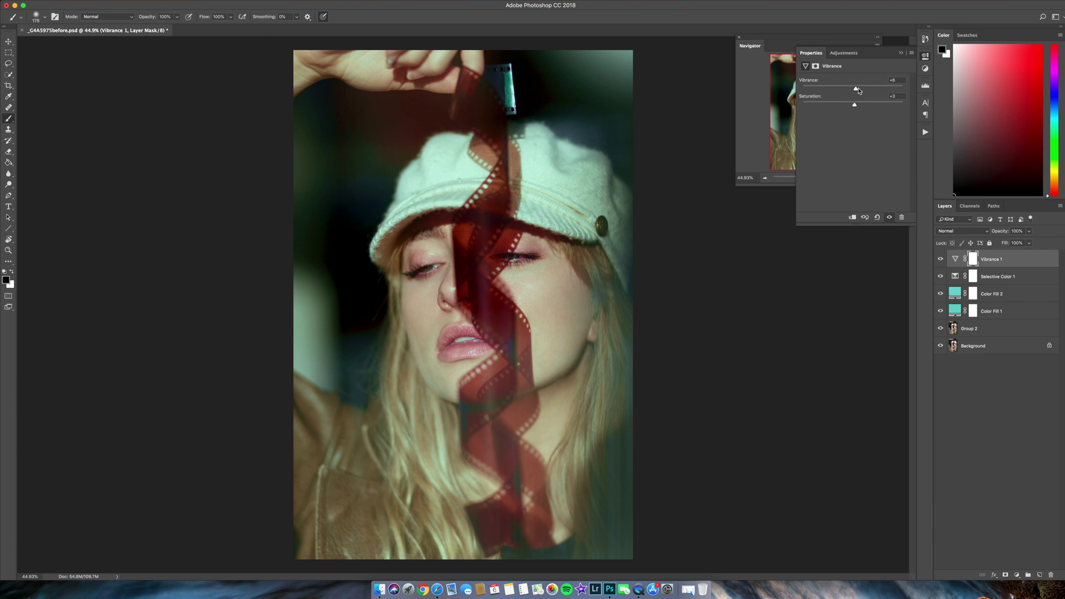
{"action": "left_click_drag", "start_coordinate": [855, 88], "coordinate": [860, 91]}
{"action": "left_click", "coordinate": [901, 52]}
{"action": "mouse_move", "coordinate": [1003, 232]}
{"action": "left_mouse_down"}
{"action": "mouse_move", "coordinate": [991, 235]}
{"action": "mouse_move", "coordinate": [999, 233]}
{"action": "left_mouse_up"}
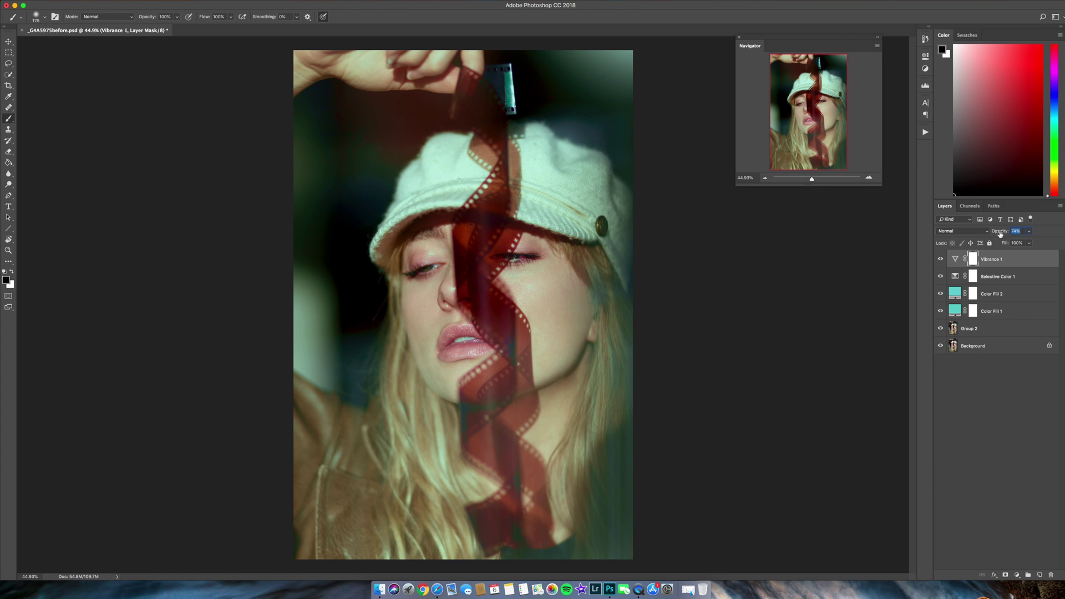
{"action": "key", "text": "Return"}
Step: Toggle Vibrance 1 on and off to compare, then add a Curves adjustment layer
{"action": "left_click", "coordinate": [940, 259]}
{"action": "left_click", "coordinate": [940, 259]}
{"action": "left_click", "coordinate": [944, 262]}
{"action": "left_click", "coordinate": [944, 261]}
{"action": "left_click", "coordinate": [1018, 577]}
{"action": "left_click", "coordinate": [1025, 458]}
Step: Add gentle contrast curve points at 167→172 and 70→73
{"action": "left_click", "coordinate": [873, 127]}
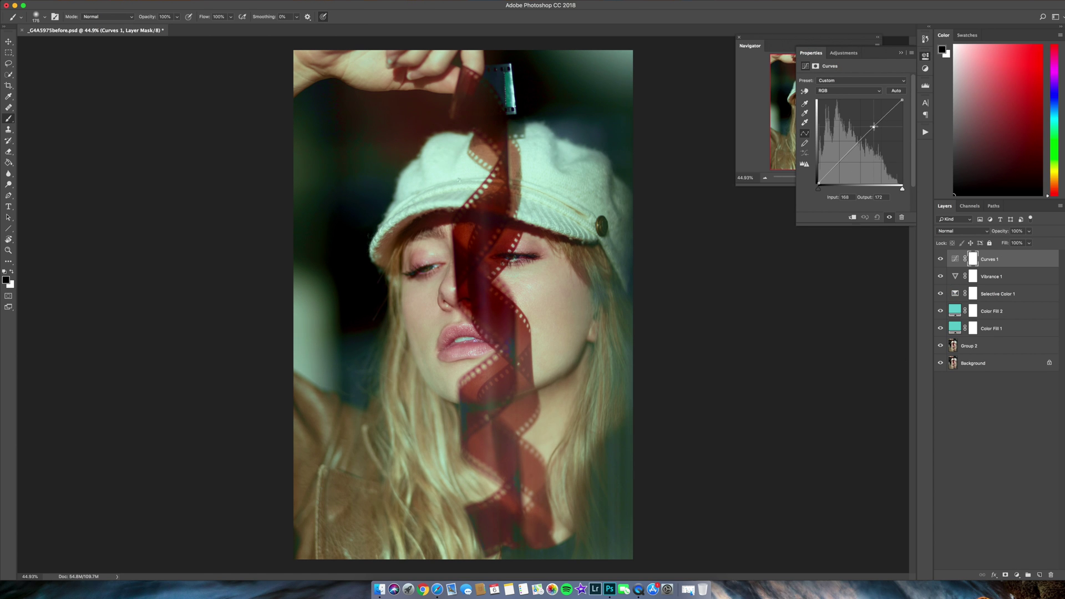
{"action": "left_click", "coordinate": [841, 158]}
{"action": "left_click_drag", "start_coordinate": [840, 158], "coordinate": [841, 161]}
{"action": "left_click", "coordinate": [901, 53]}
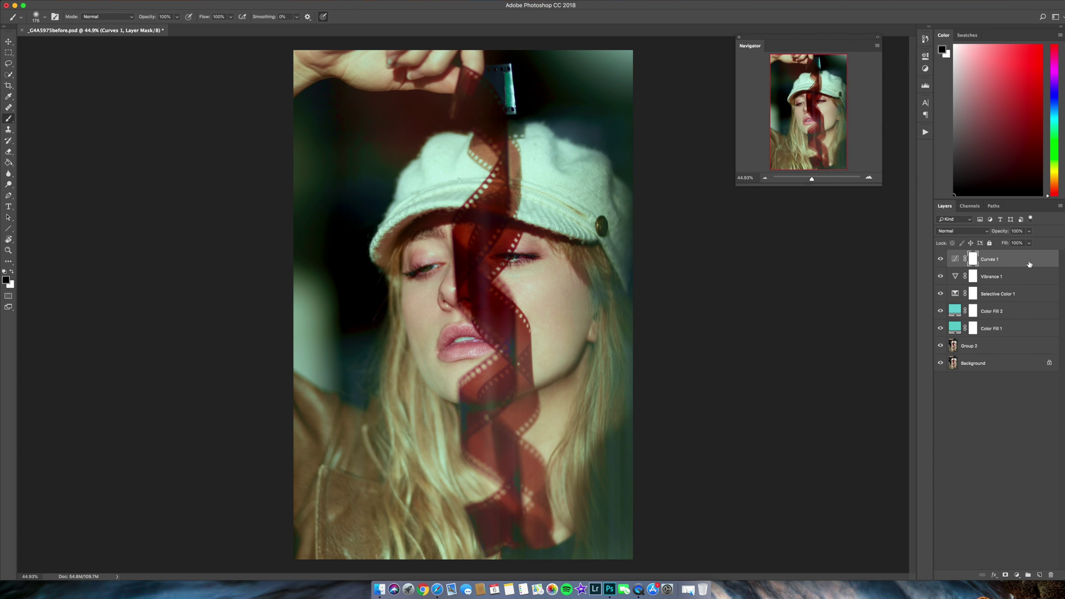
Step: Lower Curves 1 to about 69% opacity, comparing with the layer hidden and shown
{"action": "left_click", "coordinate": [941, 259]}
{"action": "left_click", "coordinate": [941, 259]}
{"action": "left_click", "coordinate": [941, 259]}
{"action": "left_click", "coordinate": [940, 259]}
{"action": "left_click_drag", "start_coordinate": [1003, 232], "coordinate": [987, 236]}
{"action": "left_click", "coordinate": [940, 259]}
{"action": "left_click", "coordinate": [940, 259]}
{"action": "left_click", "coordinate": [944, 261]}
{"action": "left_click", "coordinate": [940, 259]}
Step: Reopen the Selective Color 1 settings and switch to the Cyans range
{"action": "left_click", "coordinate": [999, 437]}
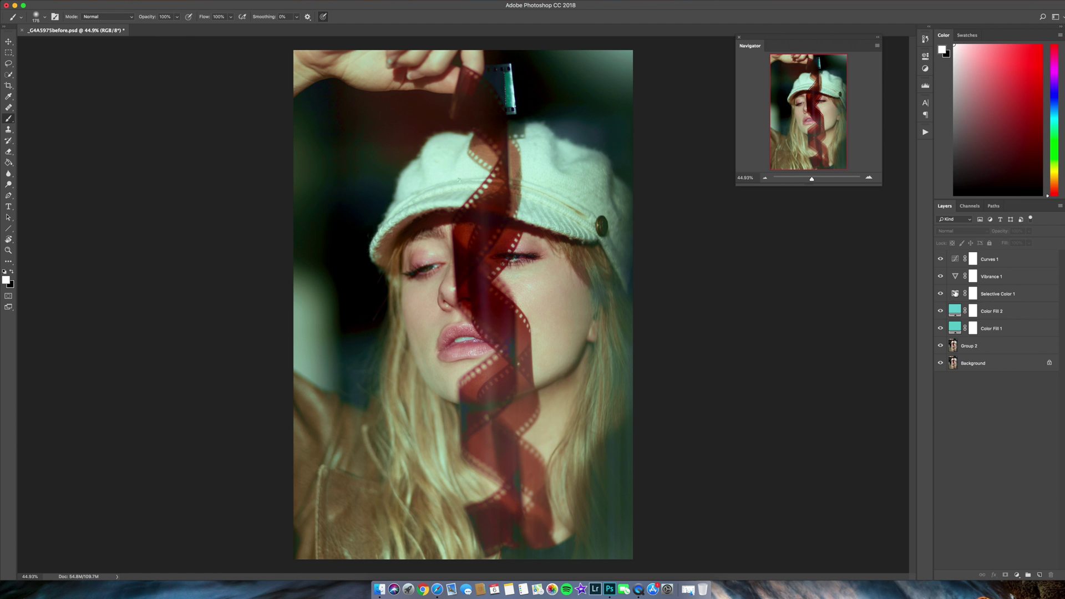
{"action": "left_click", "coordinate": [955, 298]}
{"action": "double_click", "coordinate": [955, 294]}
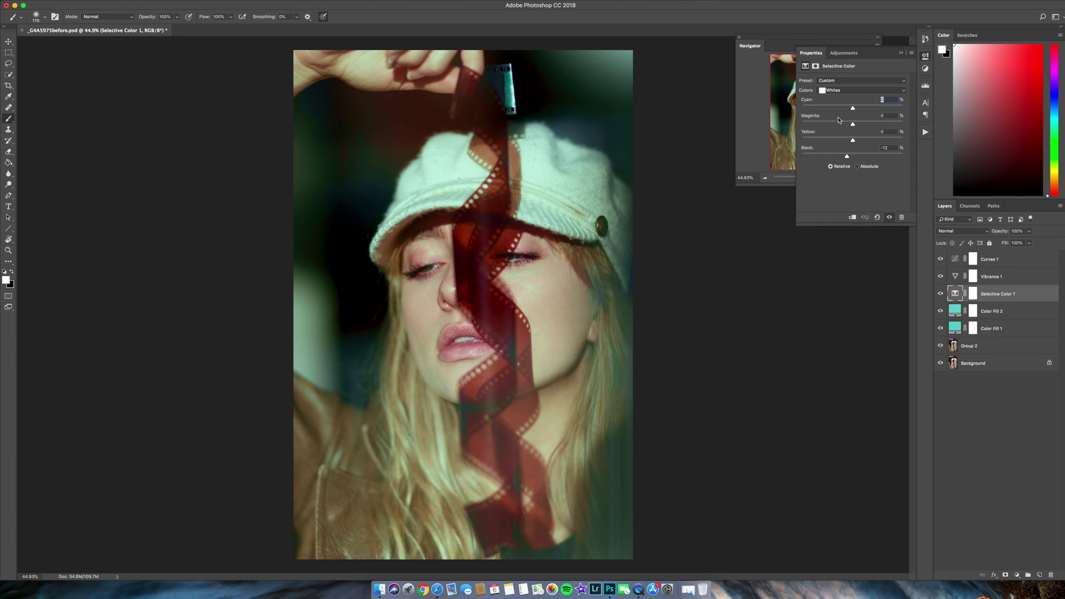
{"action": "left_click", "coordinate": [860, 91]}
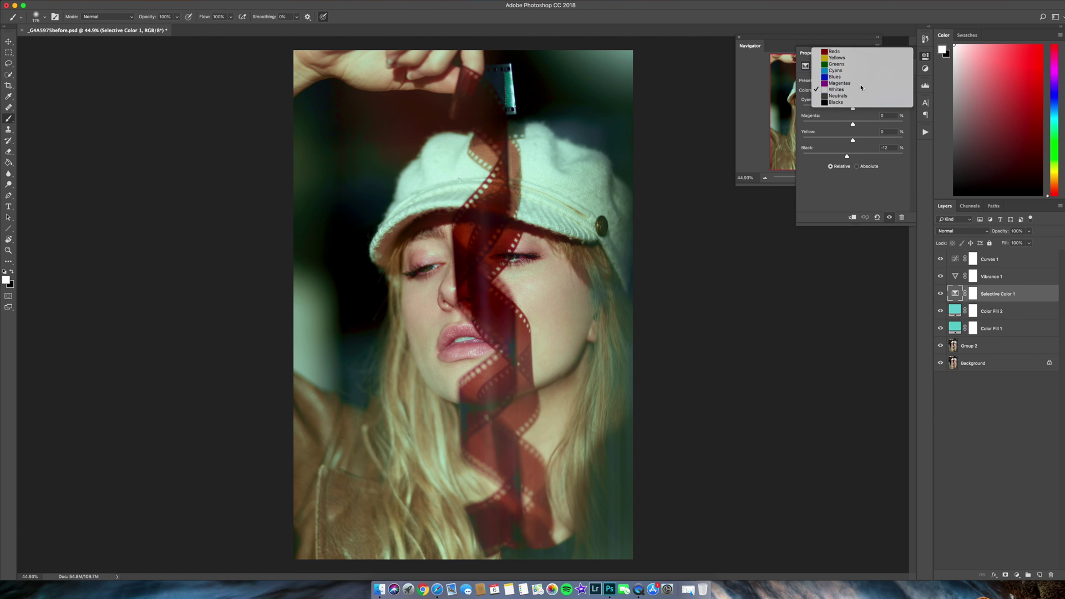
{"action": "left_click", "coordinate": [853, 70]}
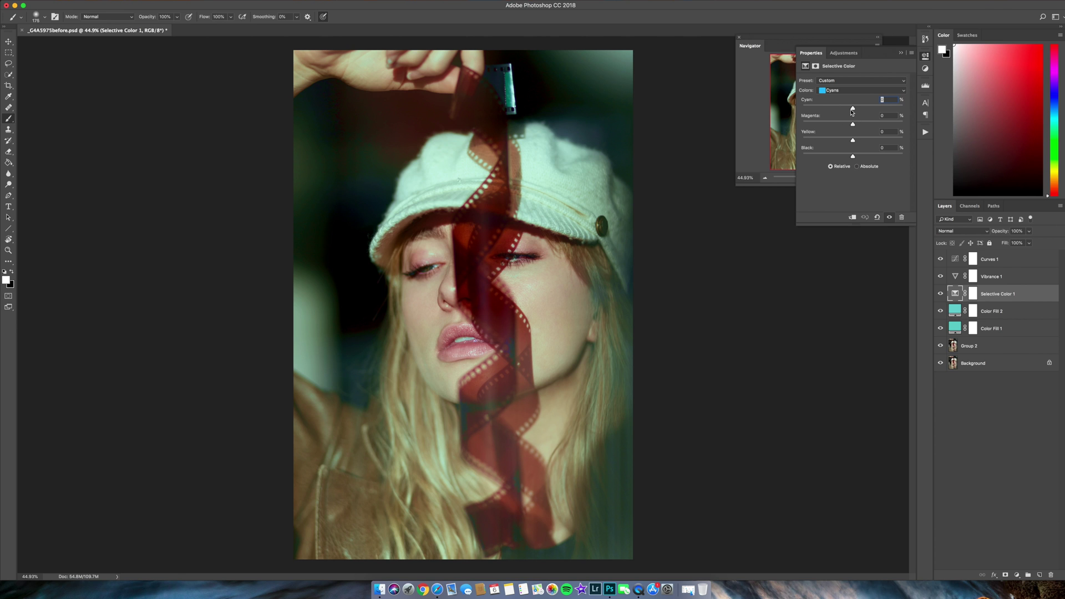
Step: In the Cyans range, pull Cyan to -74, set Black to -31 and cut Magenta
{"action": "left_click_drag", "start_coordinate": [852, 109], "coordinate": [815, 108]}
{"action": "left_click_drag", "start_coordinate": [852, 156], "coordinate": [820, 156]}
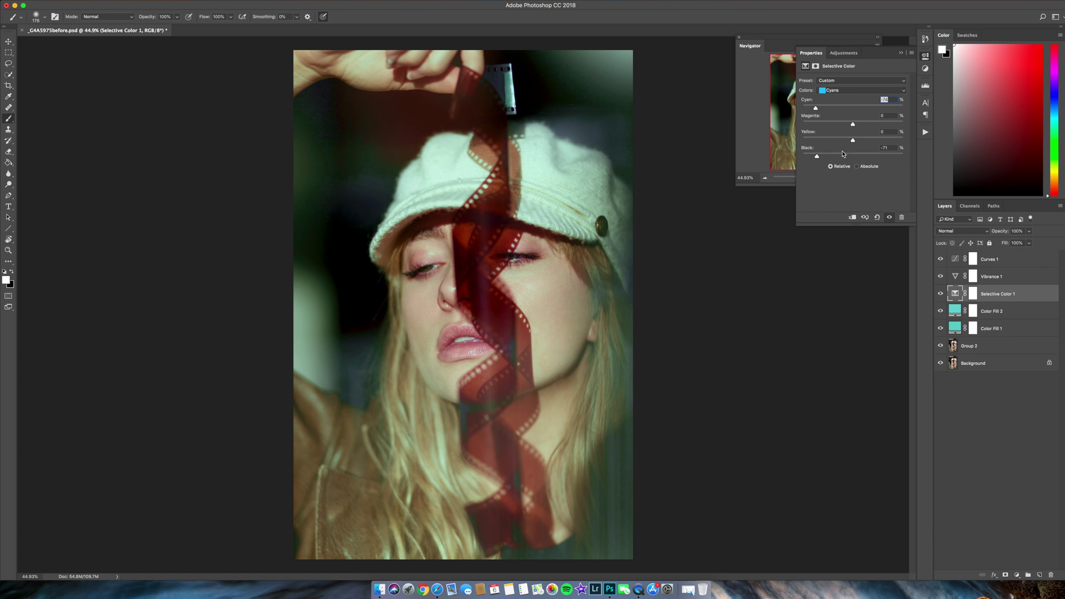
{"action": "left_click_drag", "start_coordinate": [816, 157], "coordinate": [837, 157]}
{"action": "left_click_drag", "start_coordinate": [853, 126], "coordinate": [848, 156]}
{"action": "left_click", "coordinate": [854, 90]}
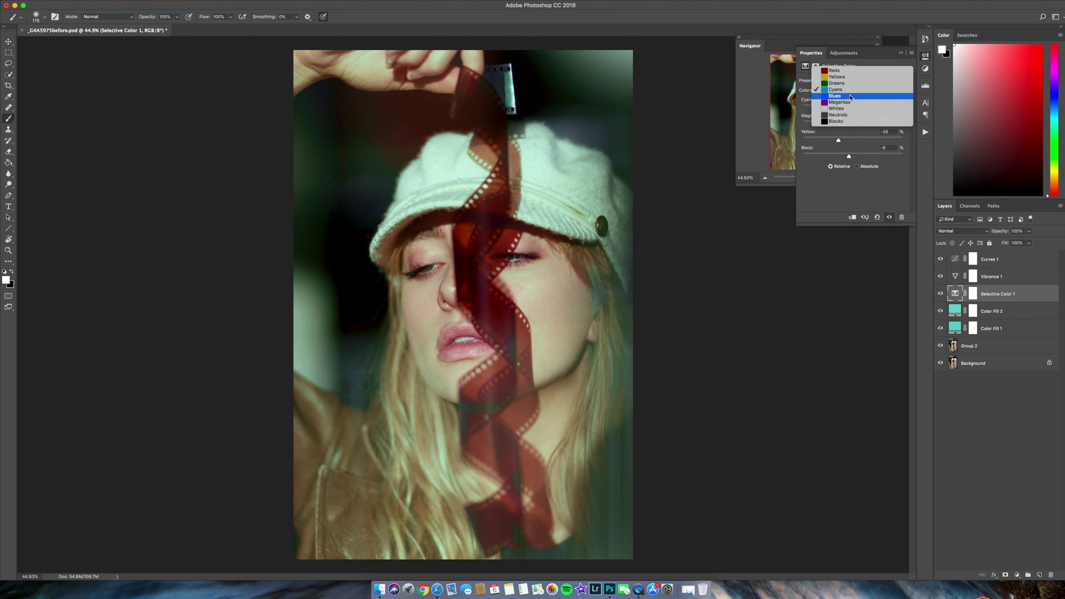
Step: Adjust the Blues range: add black, reduce cyan, and tweak magenta and yellow
{"action": "left_click", "coordinate": [854, 92]}
{"action": "mouse_move", "coordinate": [852, 156]}
{"action": "left_mouse_down"}
{"action": "mouse_move", "coordinate": [873, 155]}
{"action": "mouse_move", "coordinate": [836, 158]}
{"action": "left_mouse_up"}
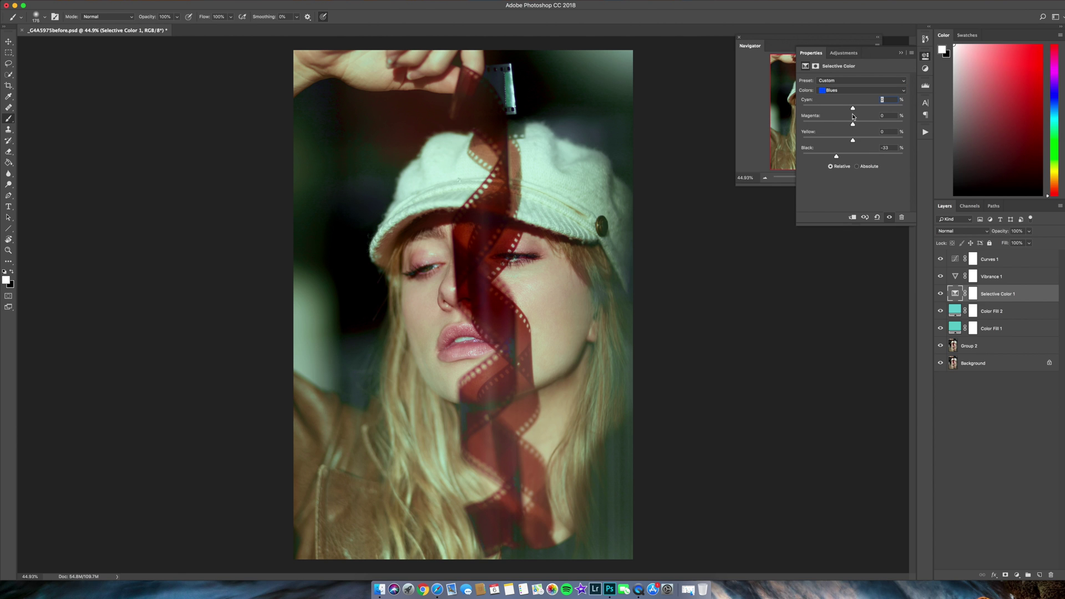
{"action": "left_click_drag", "start_coordinate": [852, 108], "coordinate": [863, 142]}
{"action": "left_click", "coordinate": [867, 124]}
Step: Ease the Cyans range's Cyan slider from -74 to about -24
{"action": "left_click", "coordinate": [859, 90]}
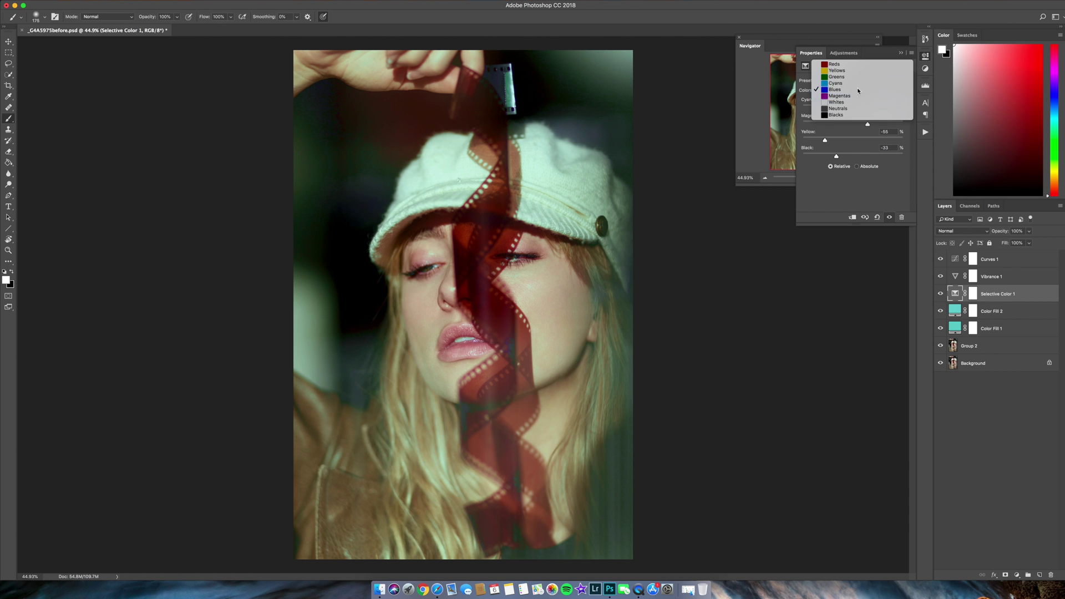
{"action": "left_click", "coordinate": [857, 84]}
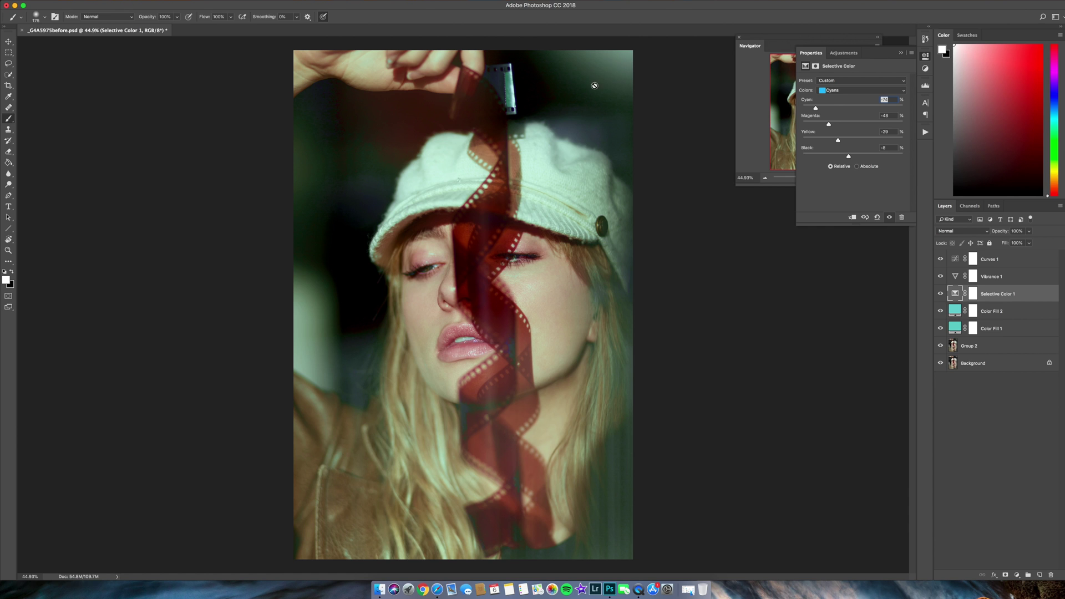
{"action": "left_click_drag", "start_coordinate": [815, 107], "coordinate": [857, 157]}
Step: Collapse the Selective Color properties and toggle Selective Color 1 off and on to compare, leaving it visible
{"action": "left_click", "coordinate": [901, 53]}
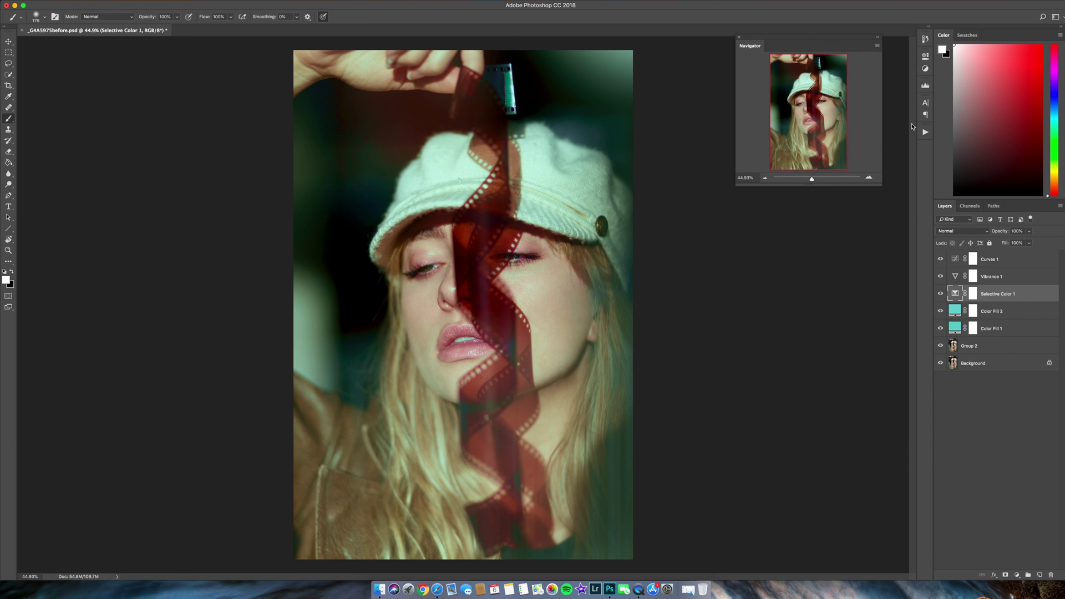
{"action": "left_click", "coordinate": [941, 292]}
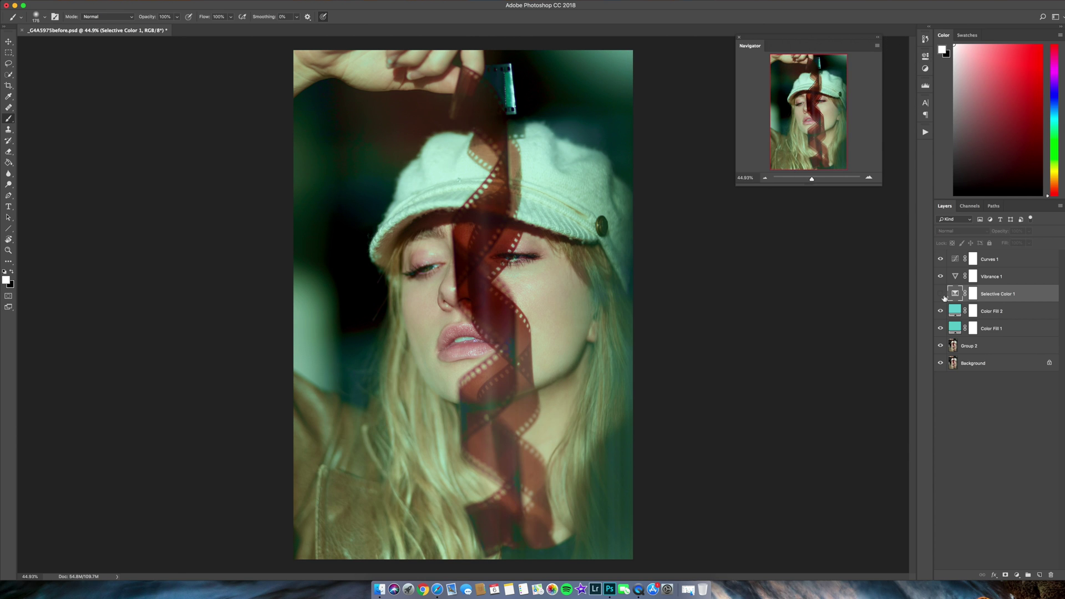
{"action": "left_click", "coordinate": [941, 294]}
{"action": "left_click", "coordinate": [941, 294]}
{"action": "left_click", "coordinate": [943, 293]}
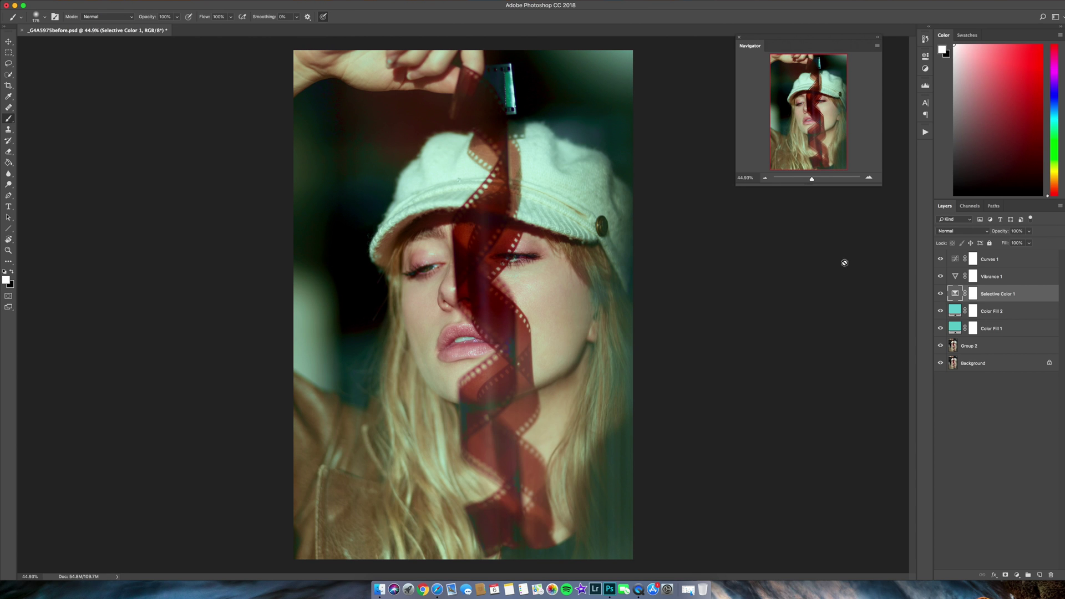
Step: Target the Curves 1 layer mask, swap foreground and background colours, and begin a new layer
{"action": "left_click", "coordinate": [991, 259]}
{"action": "key", "text": "x"}
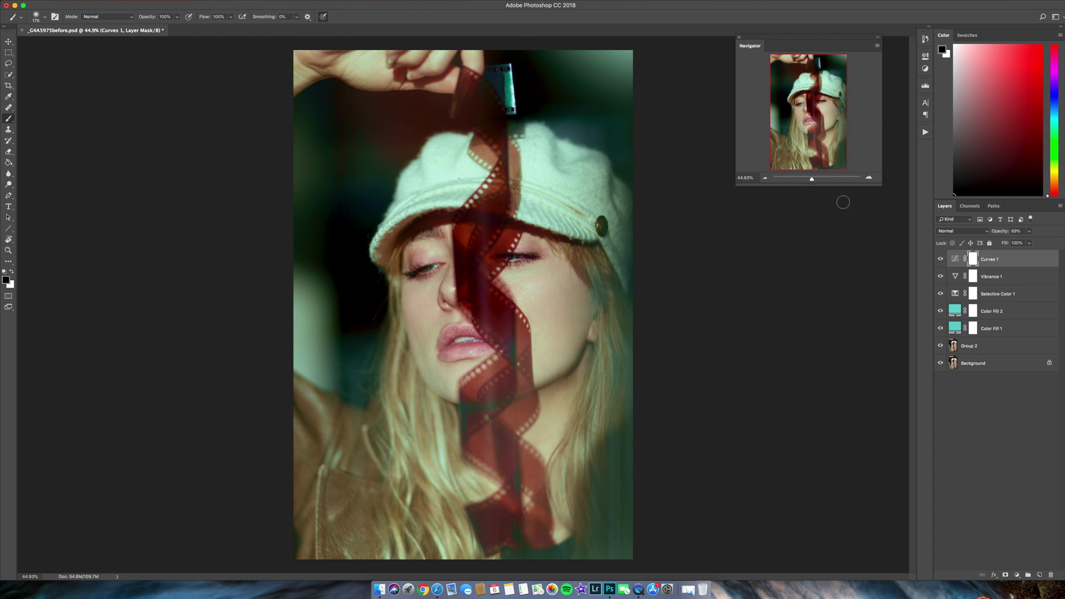
{"action": "left_click", "coordinate": [1040, 576], "text": "alt"}
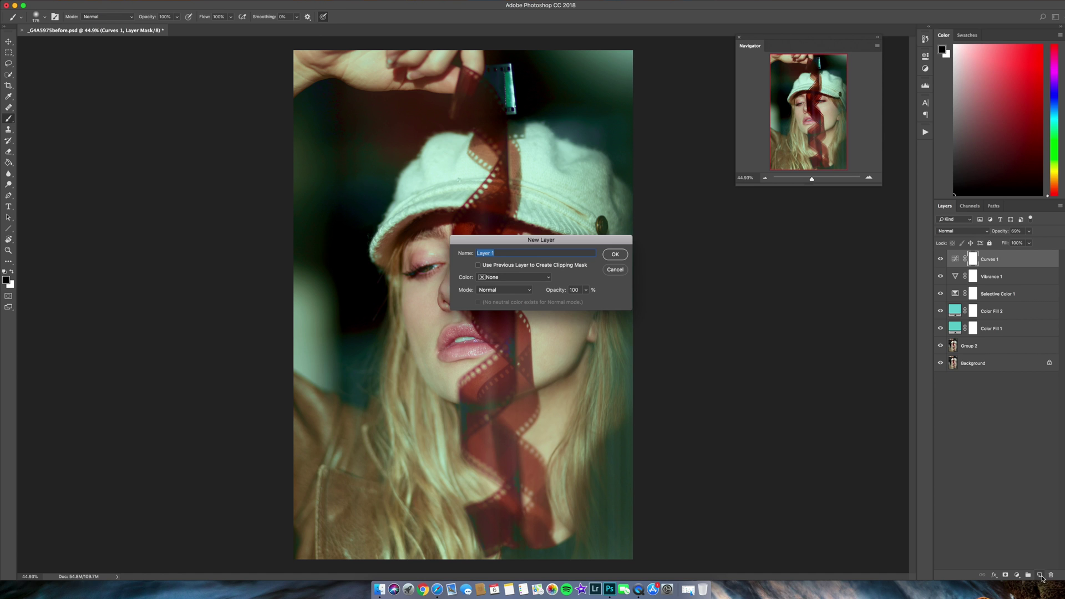
Step: Create Layer 1 in Soft Light mode filled with 50% neutral gray
{"action": "left_click", "coordinate": [513, 290]}
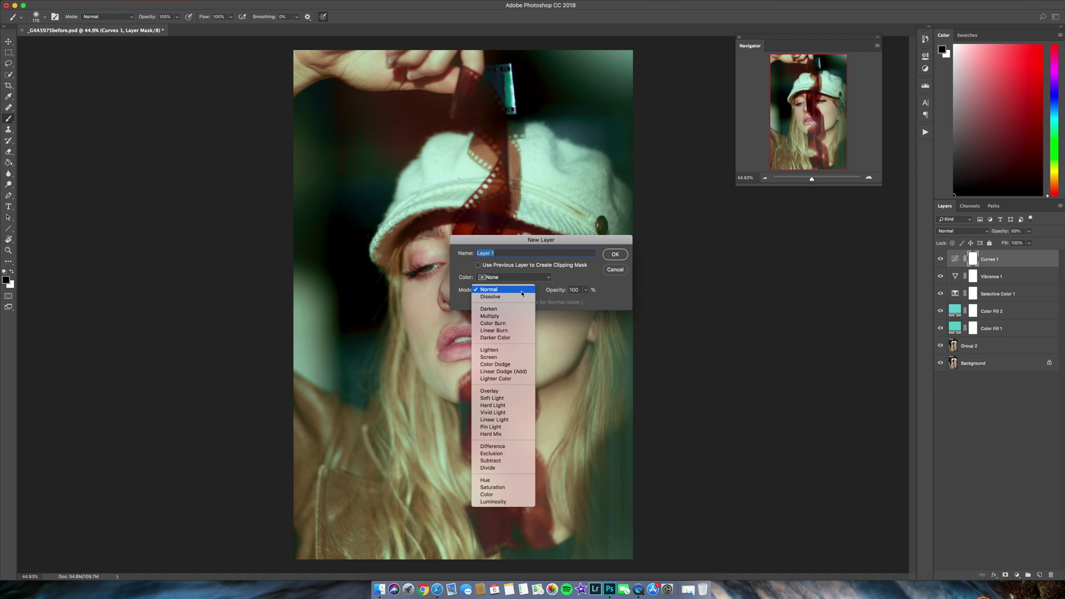
{"action": "left_click", "coordinate": [513, 398]}
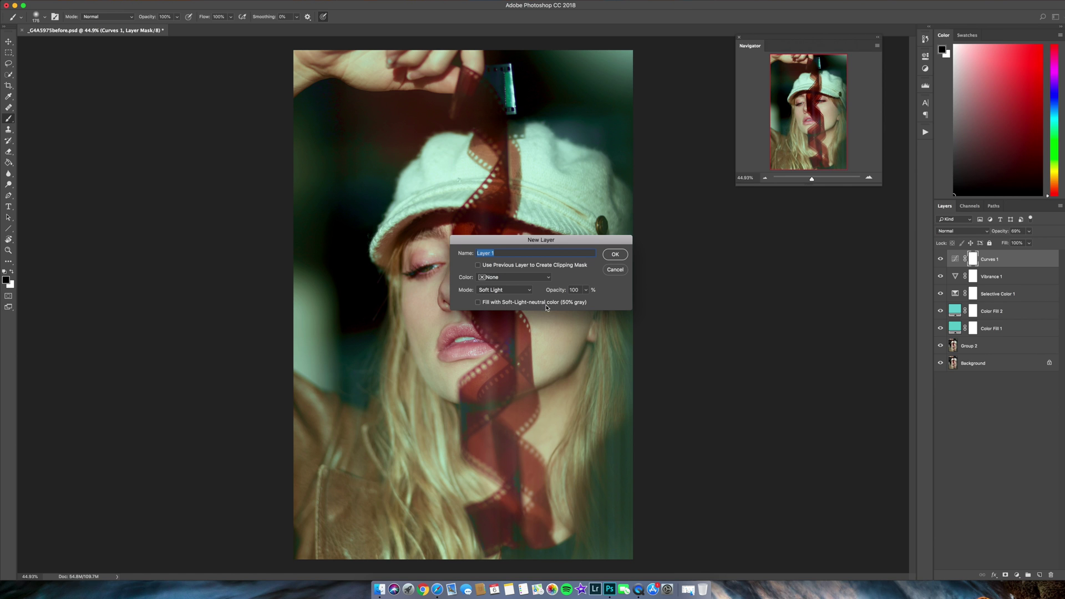
{"action": "left_click", "coordinate": [478, 302]}
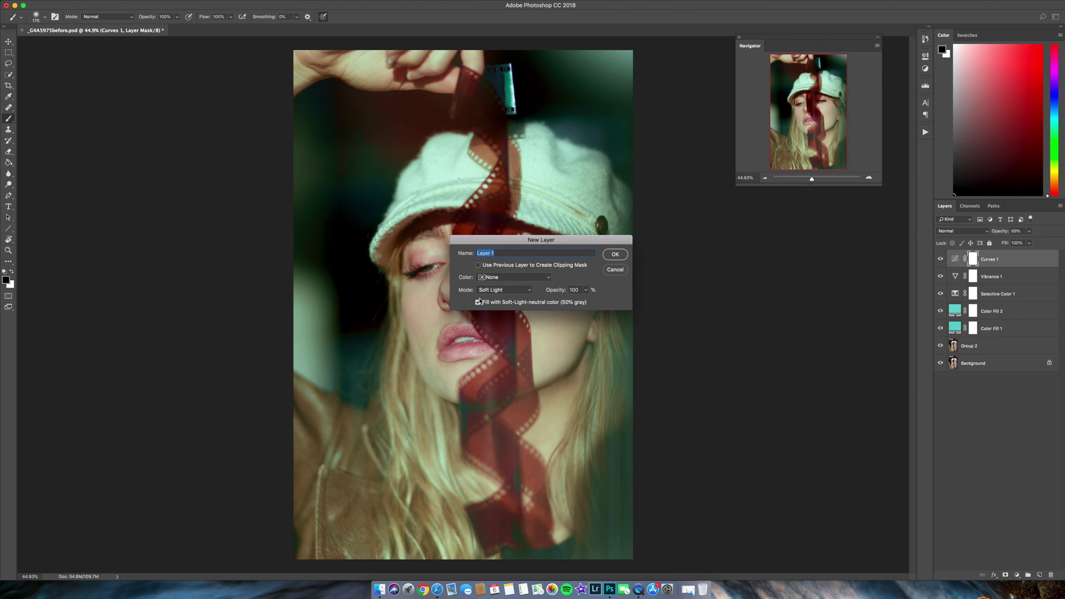
{"action": "left_click", "coordinate": [617, 255]}
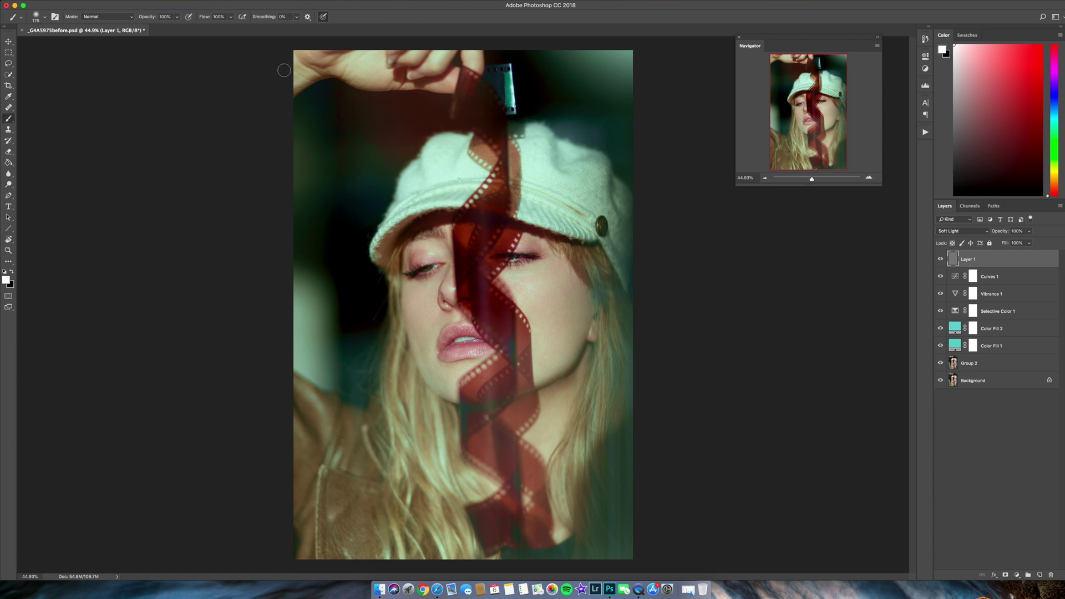
Step: Add 10% monochromatic Gaussian noise to Layer 1 as film grain
{"action": "left_click", "coordinate": [209, 1]}
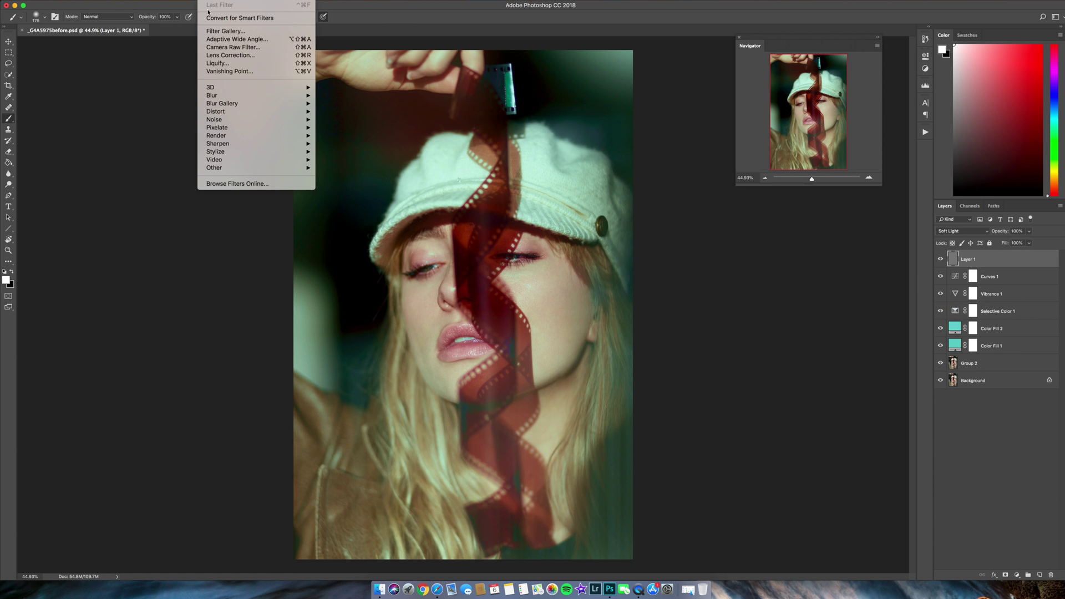
{"action": "mouse_move", "coordinate": [248, 123]}
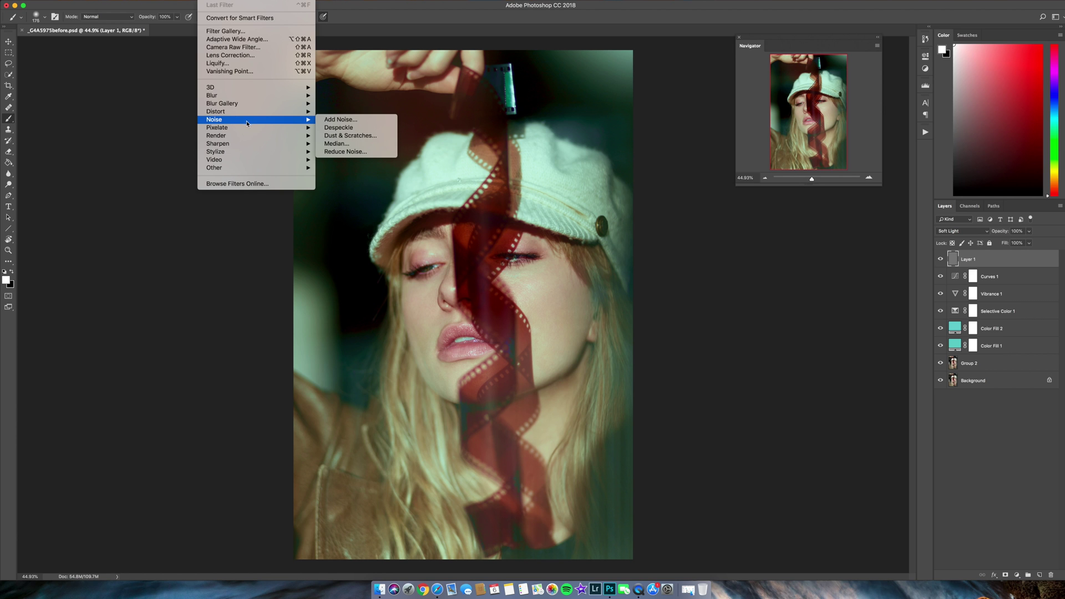
{"action": "left_click", "coordinate": [330, 123]}
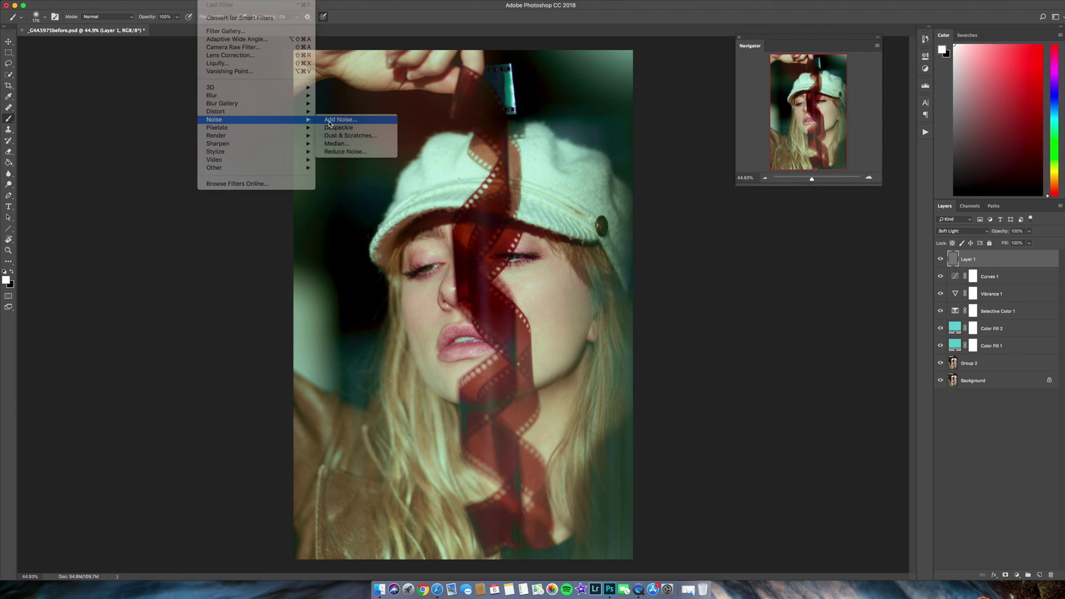
{"action": "left_click_drag", "start_coordinate": [560, 131], "coordinate": [682, 134]}
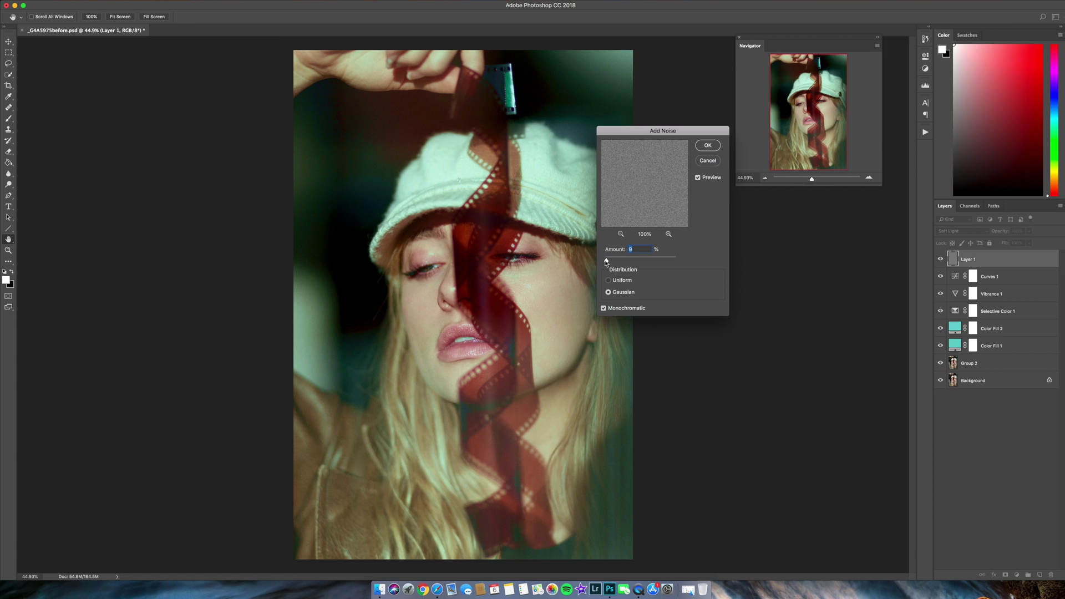
{"action": "left_click_drag", "start_coordinate": [608, 261], "coordinate": [607, 263]}
{"action": "type", "text": "10"}
{"action": "key", "text": "Return"}
{"action": "key", "text": "b"}
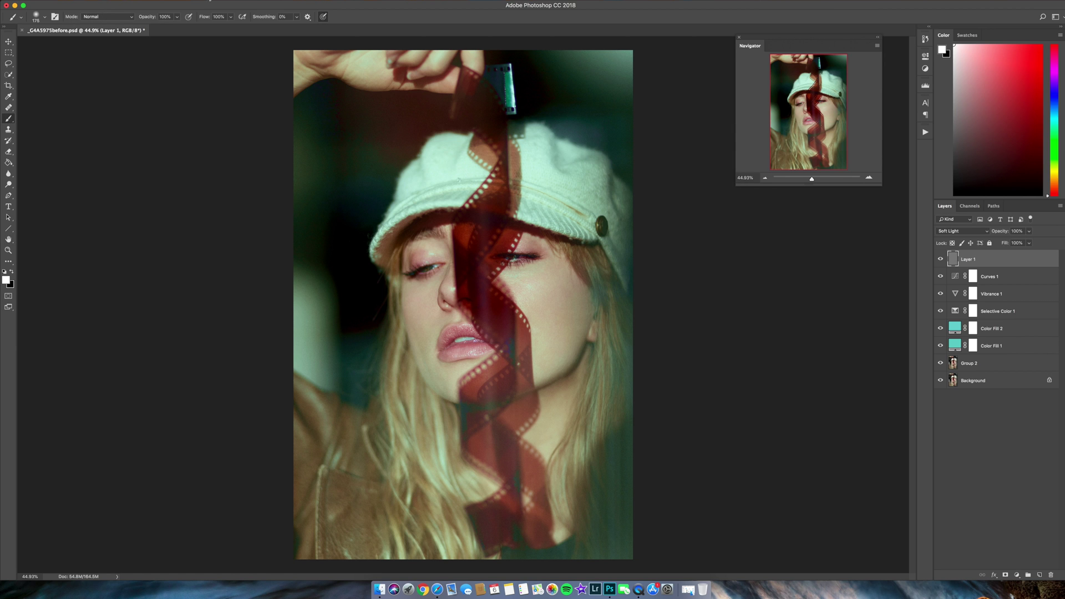
{"action": "left_click", "coordinate": [211, 0]}
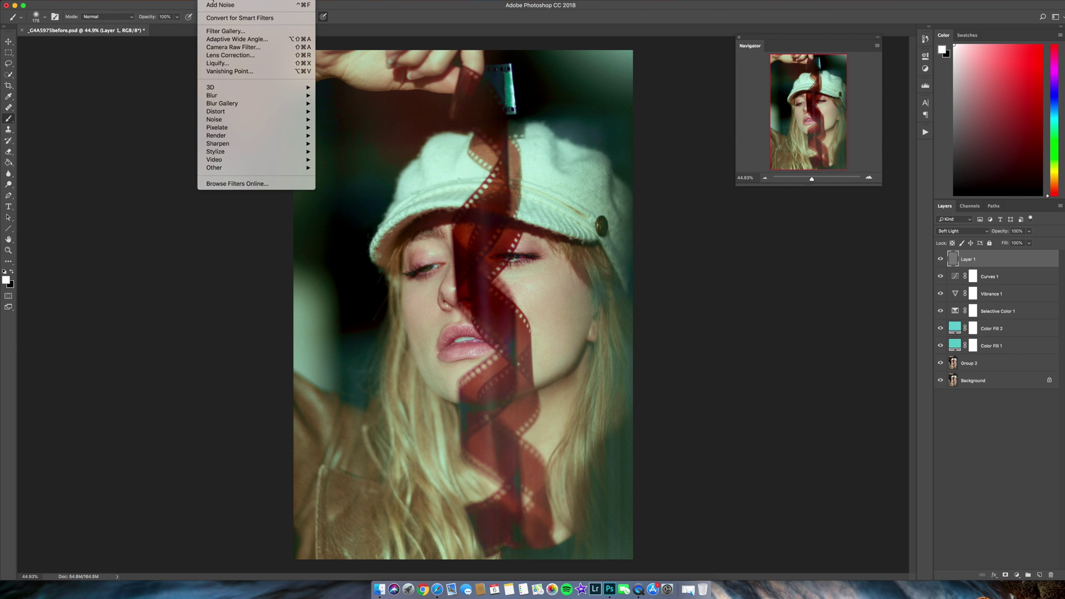
Step: Apply a 1.0-pixel Gaussian Blur to the grain layer
{"action": "mouse_move", "coordinate": [264, 97]}
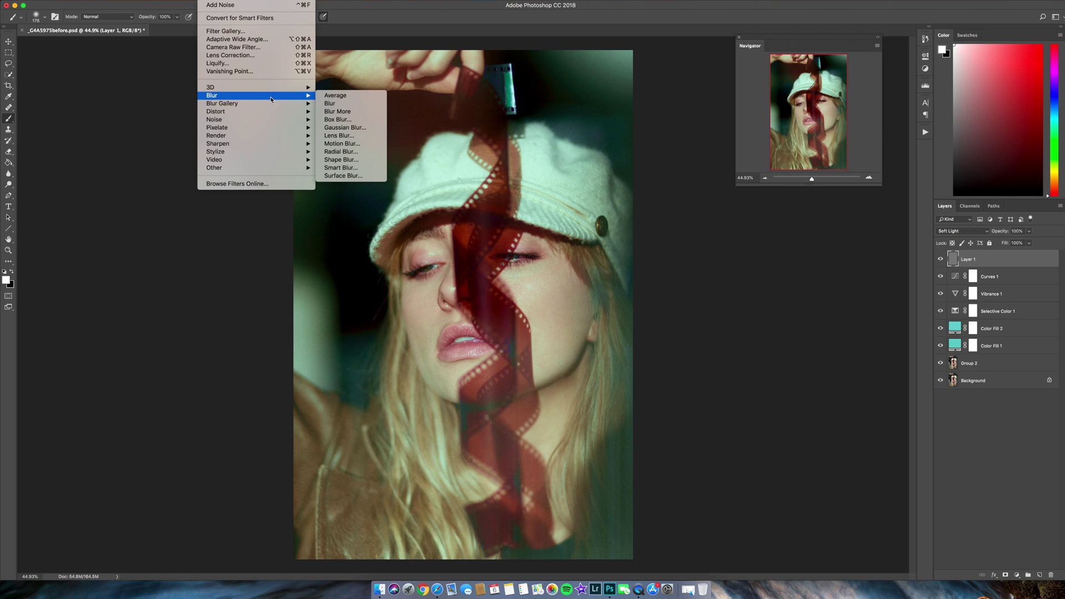
{"action": "left_click", "coordinate": [349, 128]}
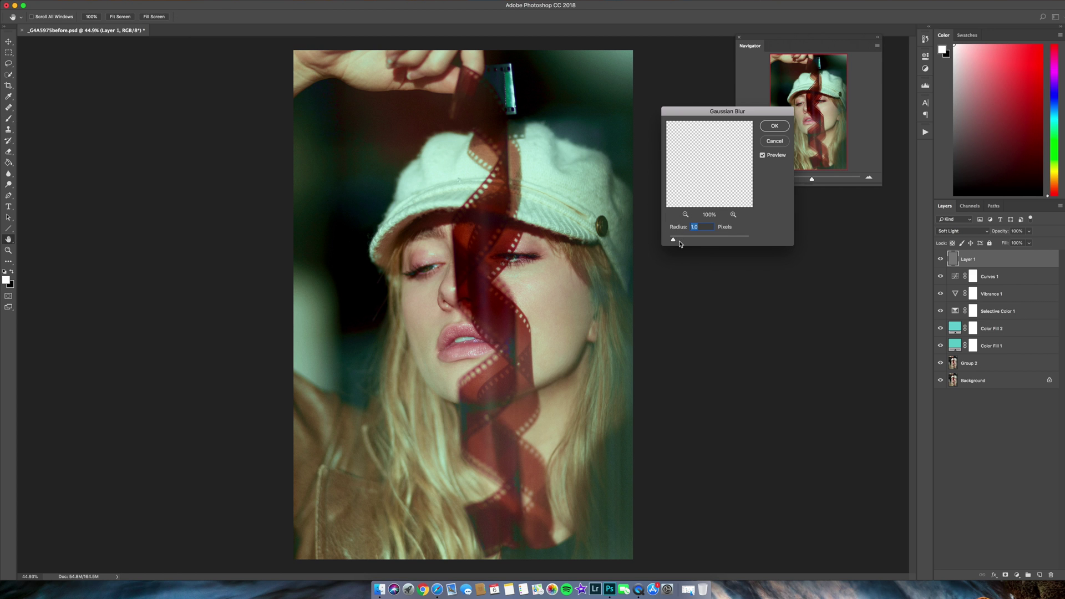
{"action": "left_click", "coordinate": [775, 126]}
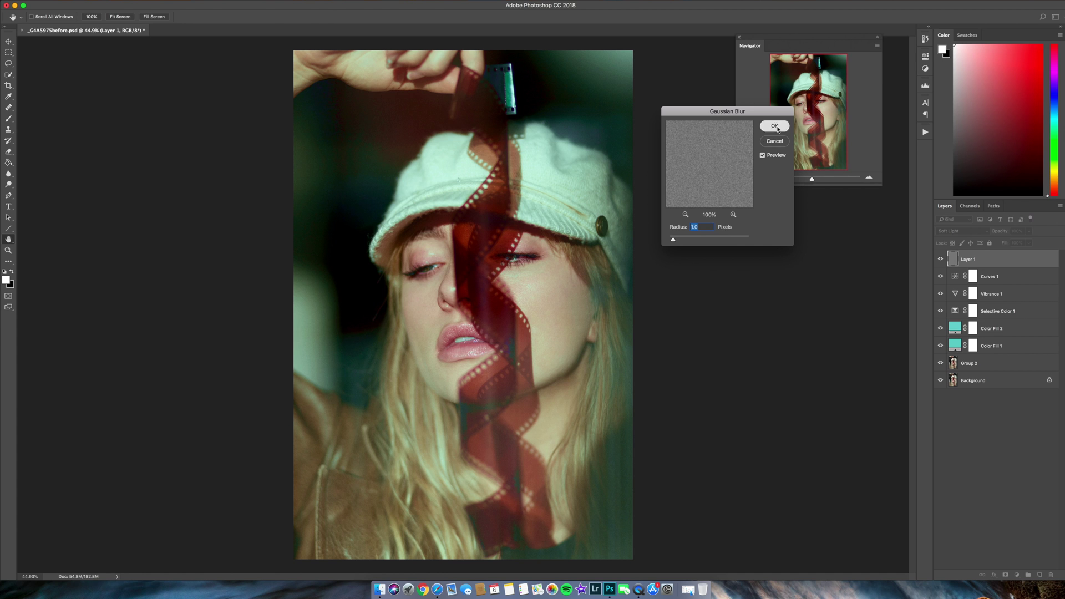
{"action": "key", "text": "b"}
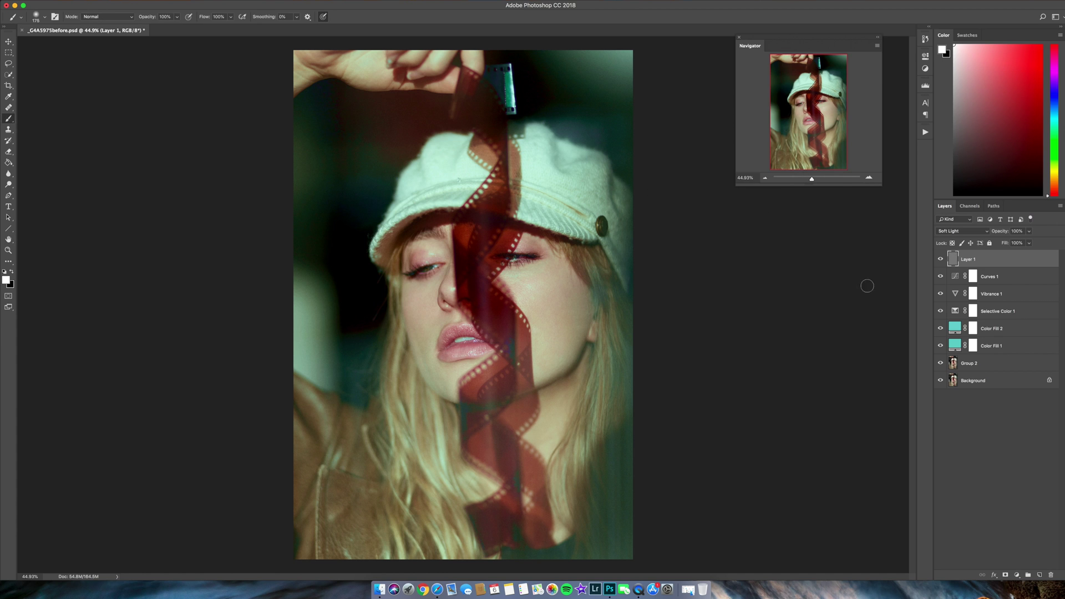
Step: Toggle Layer 1 off and on to compare, then zoom in via the Navigator to inspect the grain
{"action": "left_click", "coordinate": [941, 259]}
{"action": "left_click", "coordinate": [942, 260]}
{"action": "left_click", "coordinate": [941, 259]}
{"action": "left_click", "coordinate": [941, 260]}
{"action": "left_click_drag", "start_coordinate": [812, 178], "coordinate": [815, 179]}
{"action": "mouse_move", "coordinate": [805, 100]}
{"action": "left_mouse_down"}
{"action": "mouse_move", "coordinate": [811, 174]}
{"action": "mouse_move", "coordinate": [811, 111]}
{"action": "left_mouse_up"}
{"action": "left_click_drag", "start_coordinate": [815, 179], "coordinate": [811, 180]}
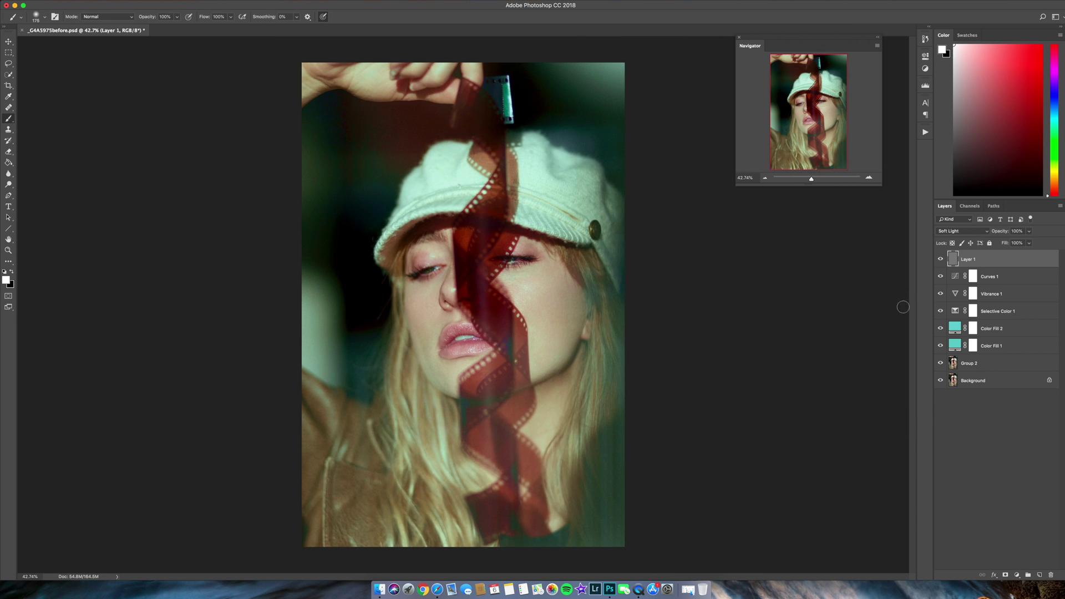
Step: Group Layer 1 through Color Fill 1 into Group 3, then toggle its visibility to compare
{"action": "left_click", "coordinate": [1000, 355], "text": "shift"}
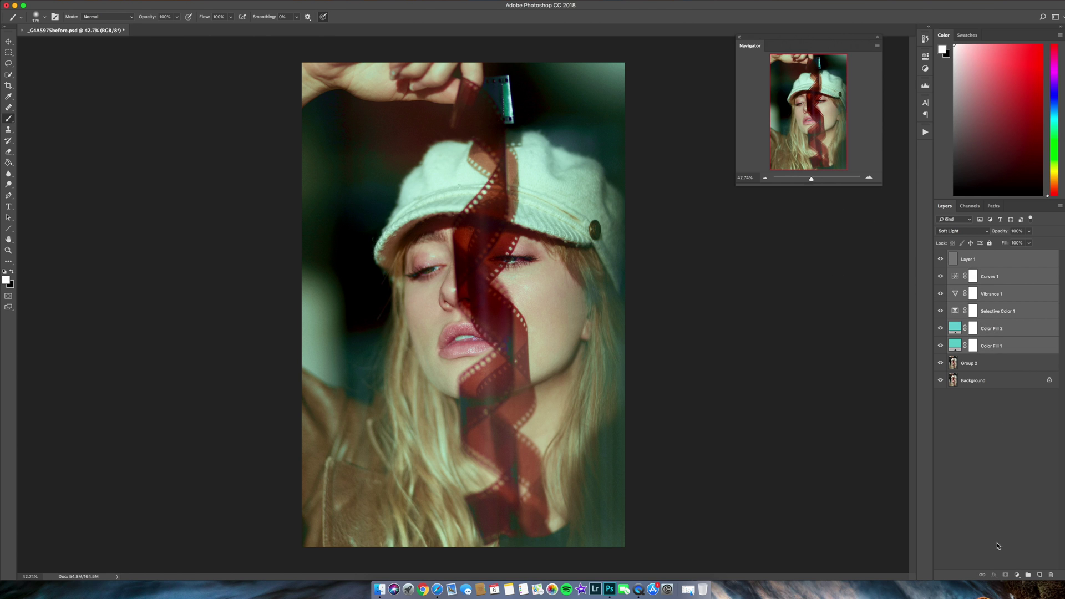
{"action": "left_click", "coordinate": [1028, 574]}
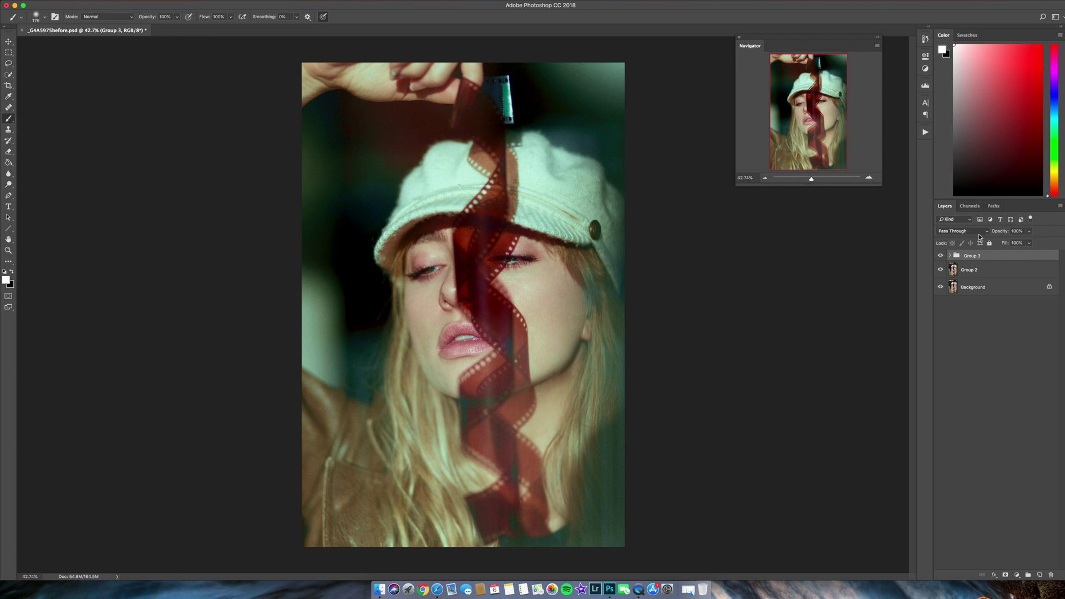
{"action": "left_click", "coordinate": [940, 255]}
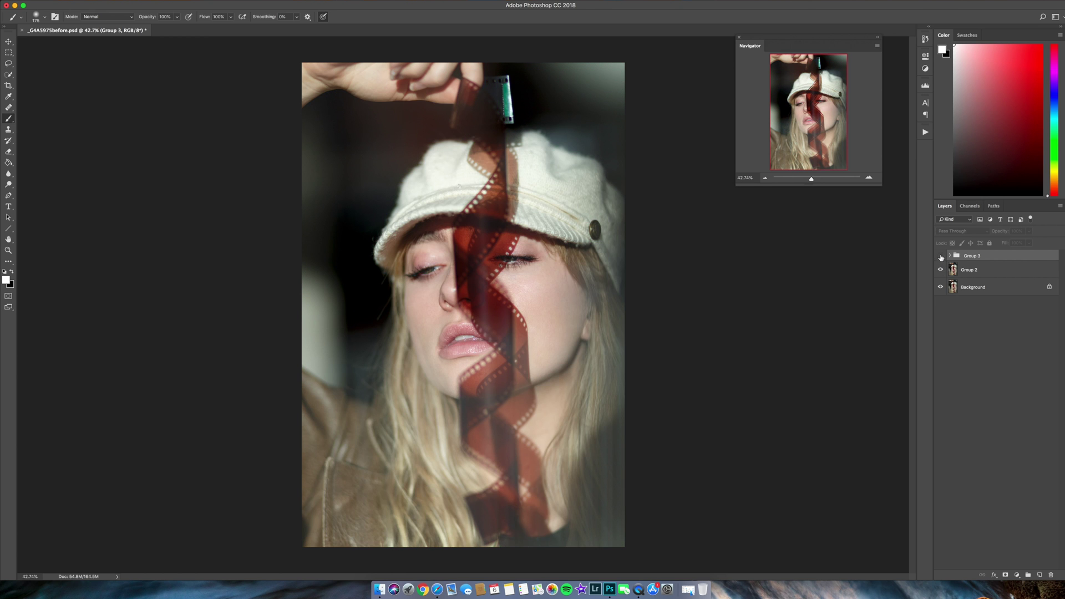
{"action": "left_click", "coordinate": [940, 256]}
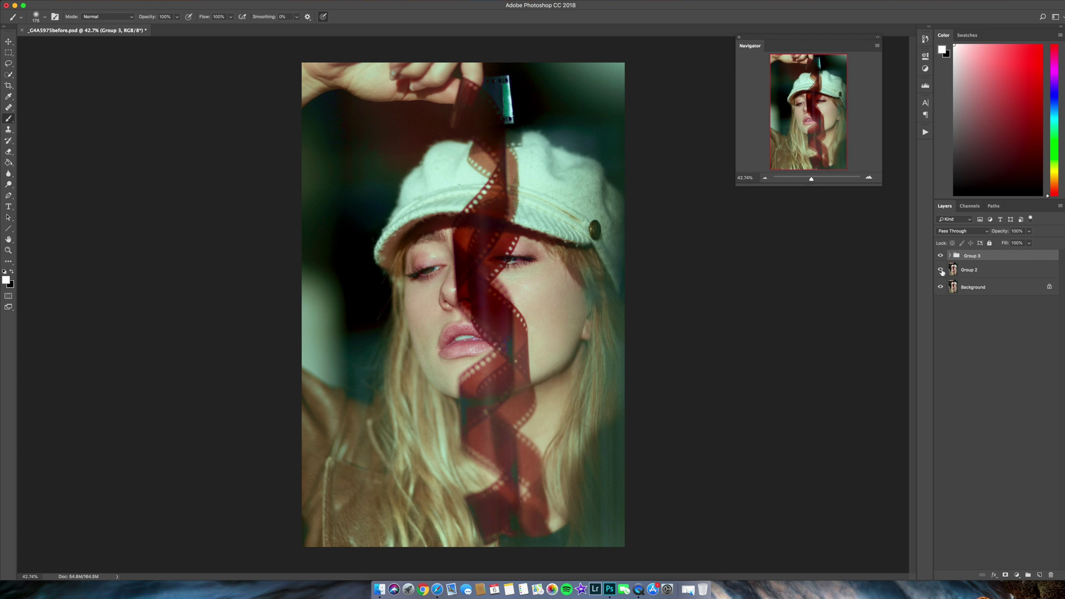